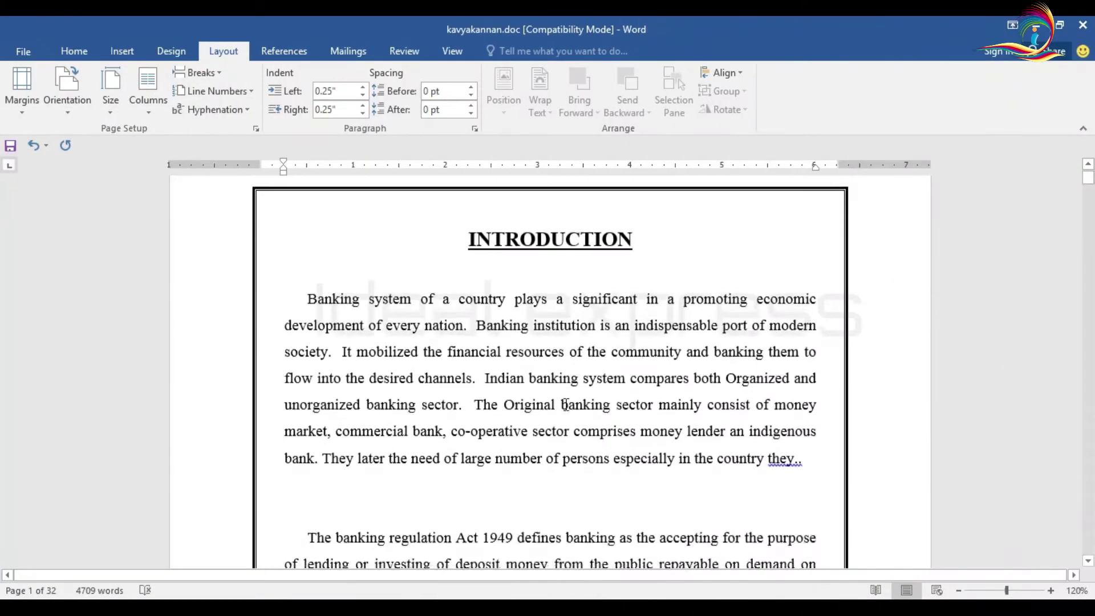
- Look through the banking report from the introduction to the short term loans chart in Figure 4.3
scroll(565, 405, "down", 12)
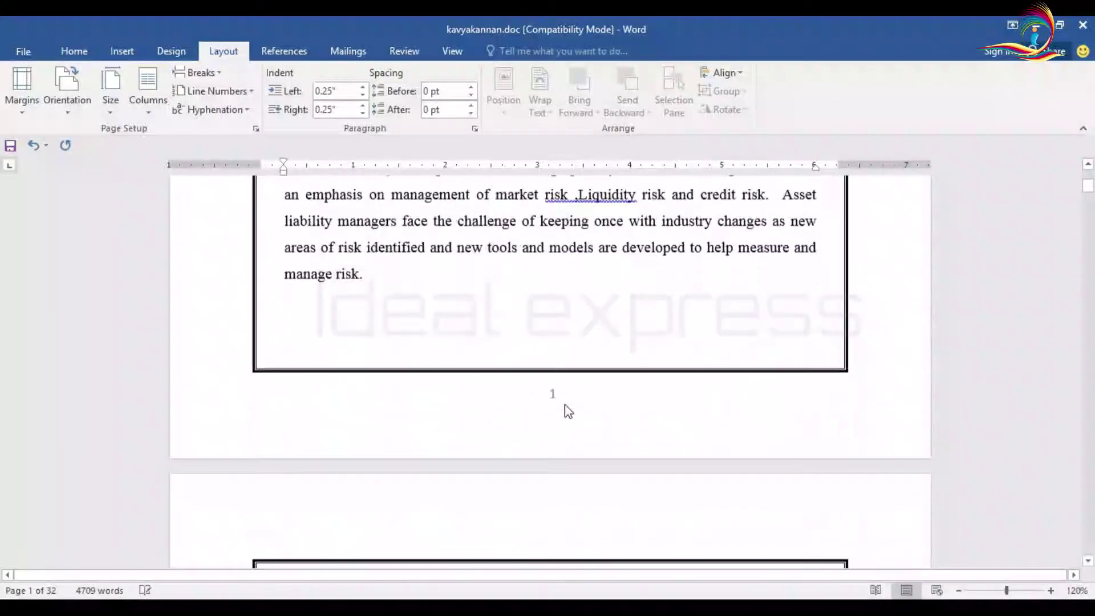
scroll(565, 405, "down", 7)
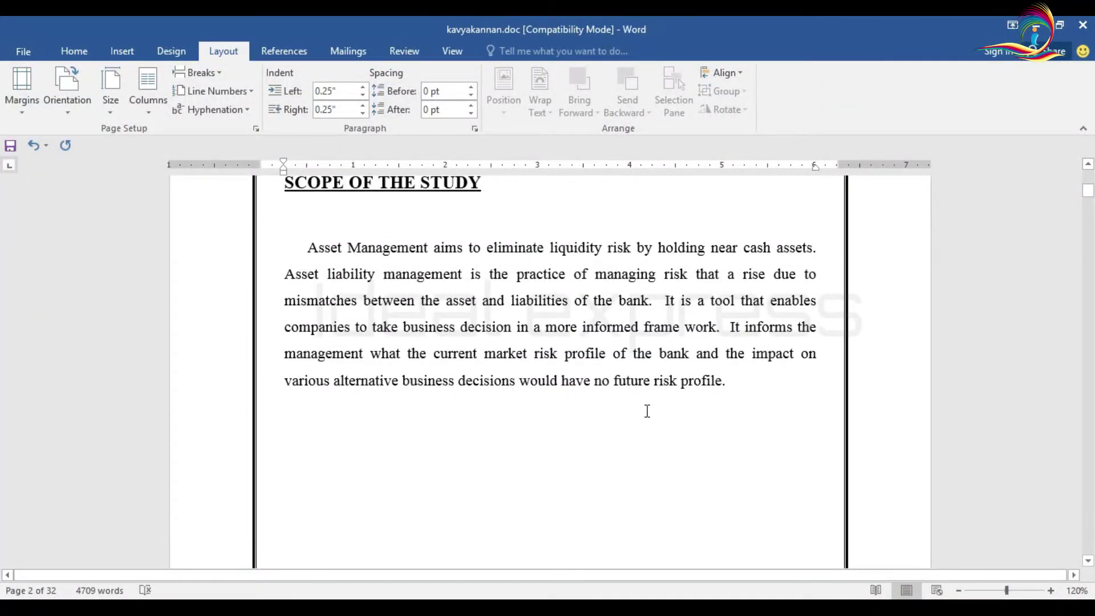
scroll(647, 408, "down", 5)
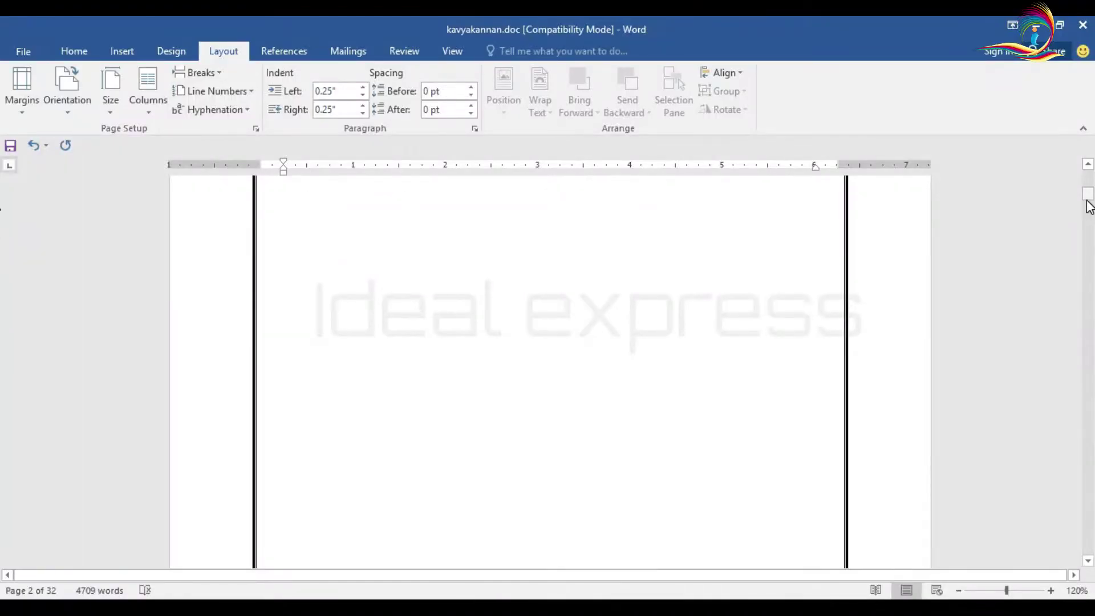
left_click_drag(1089, 205, 1088, 455)
scroll(488, 393, "down", 8)
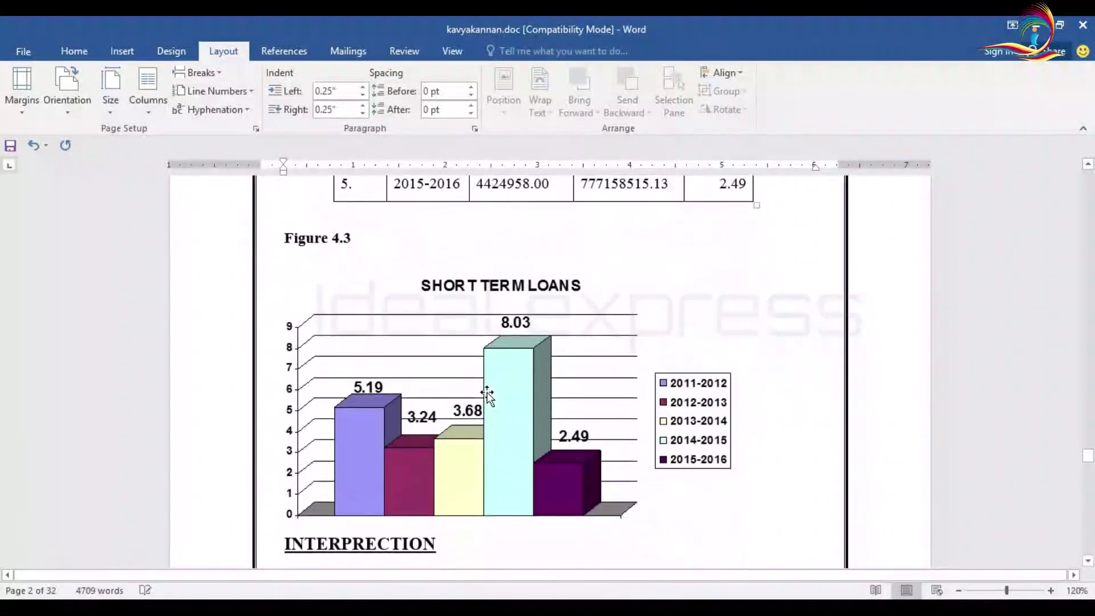
scroll(548, 379, "down", 3)
scroll(550, 384, "up", 2)
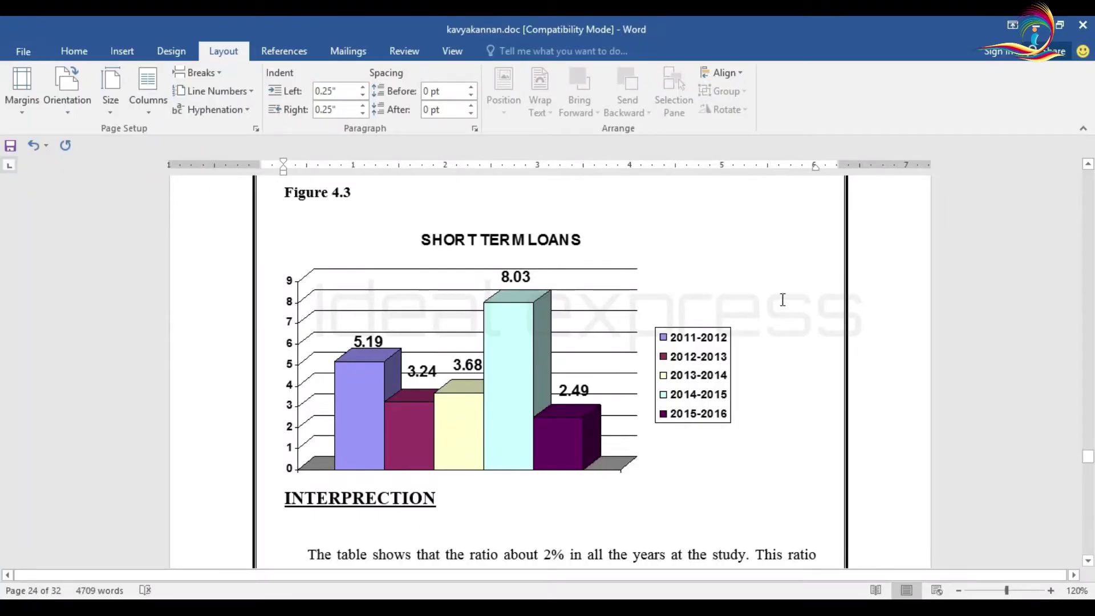
left_click(366, 553)
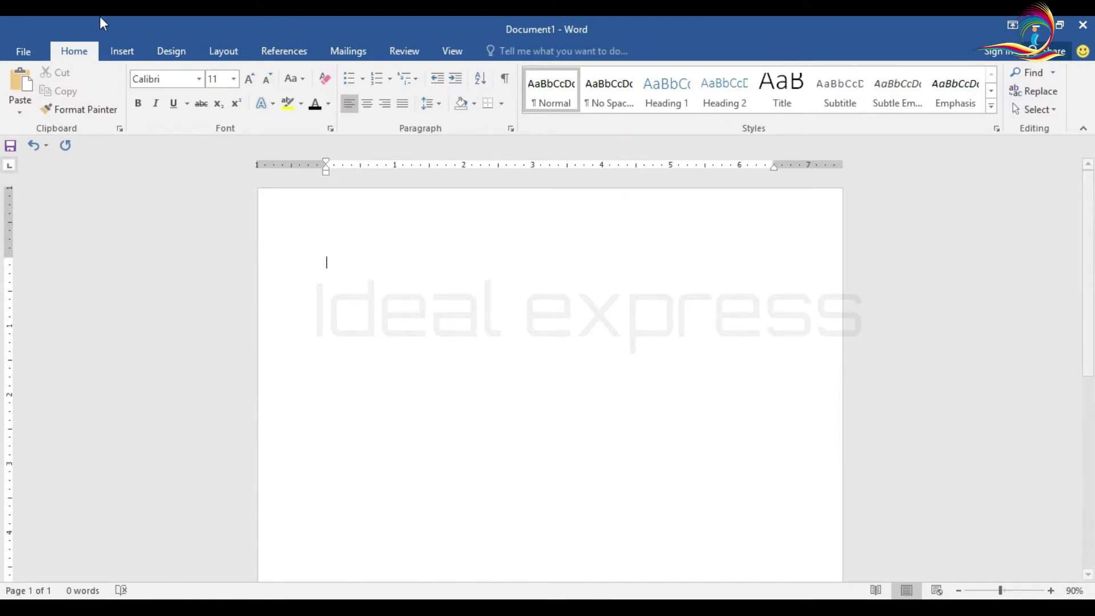
- Insert a table with one row and four columns in the blank document
left_click(118, 50)
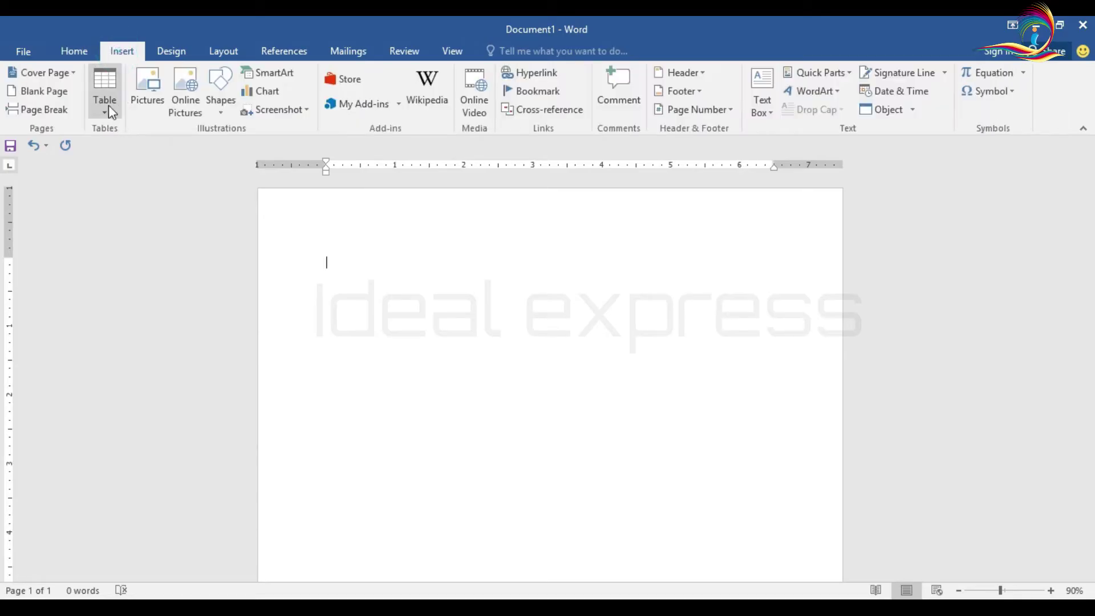
left_click(109, 105)
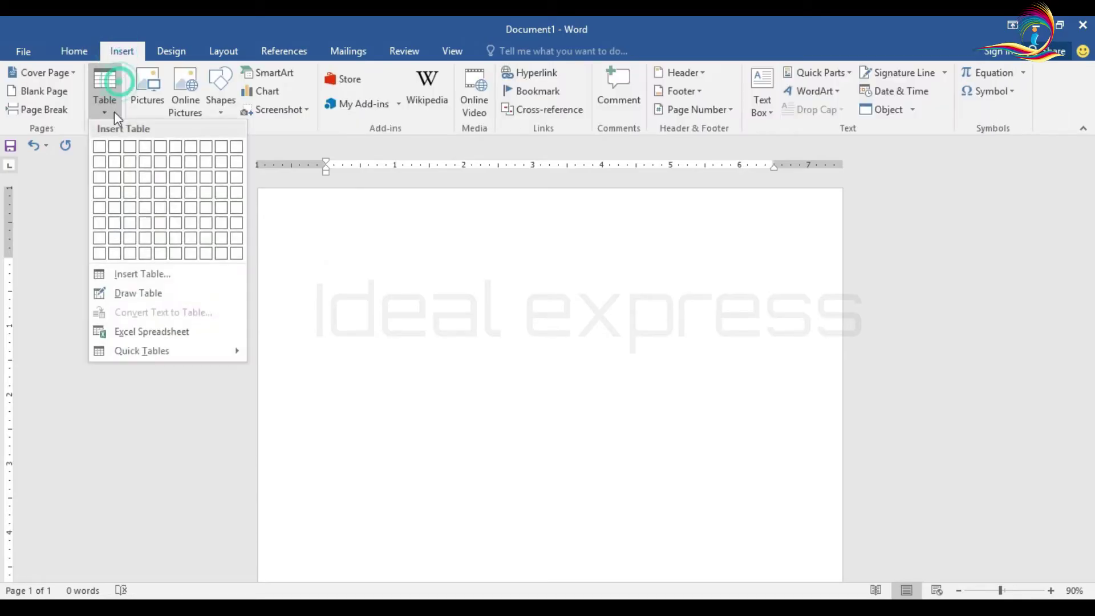
left_click(143, 146)
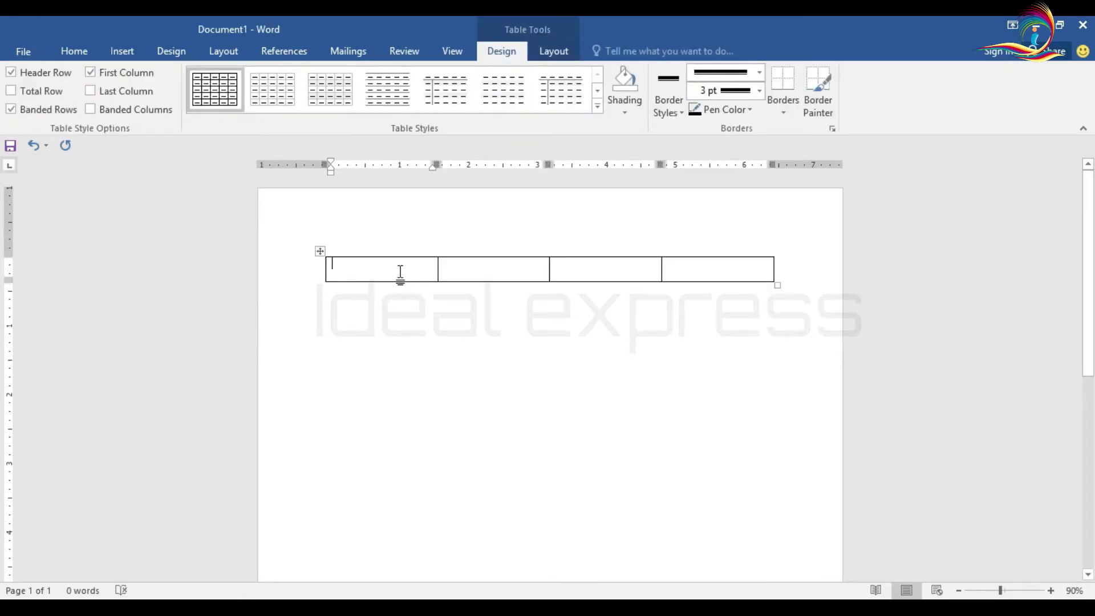
- Enter the headings Year, Male, Female and Children, add a second row, and make the headings bold and slightly larger
type("Year")
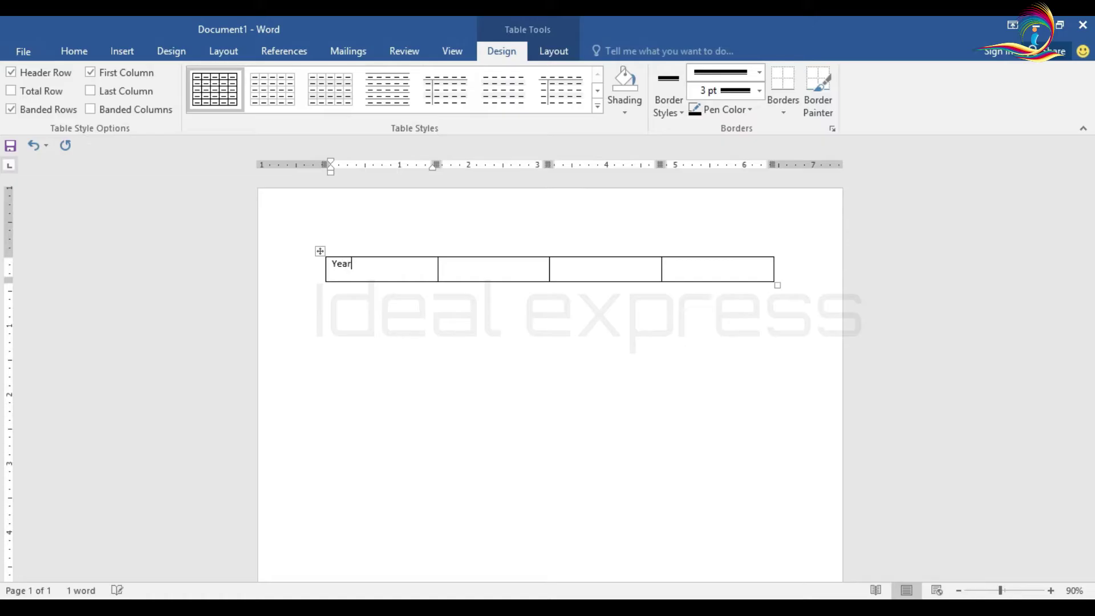
key("Tab")
type("Male")
key("Tab")
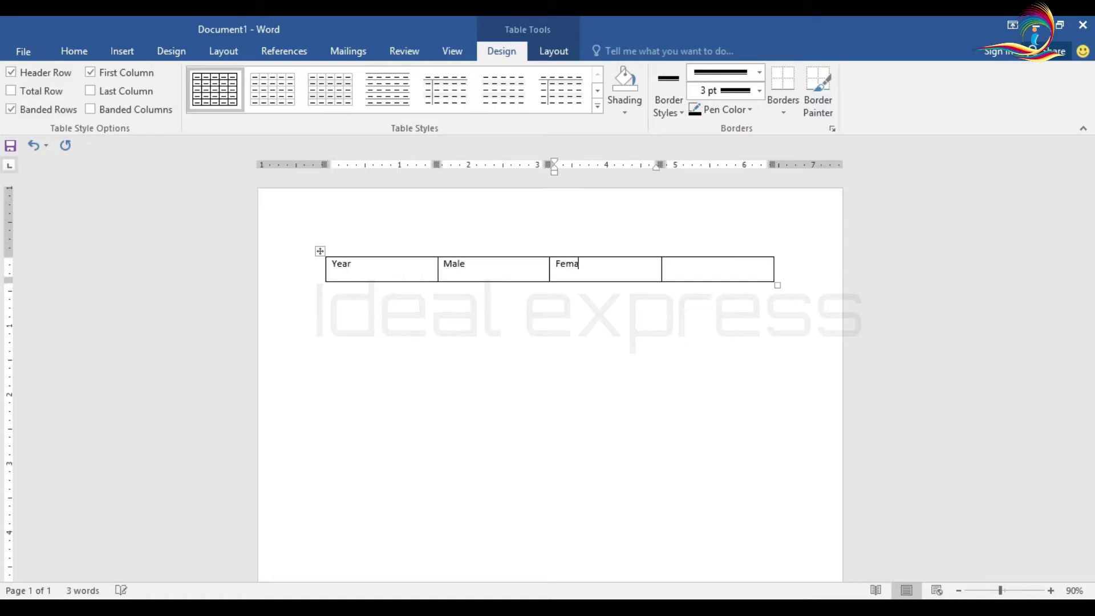
key("Tab")
key("Tab")
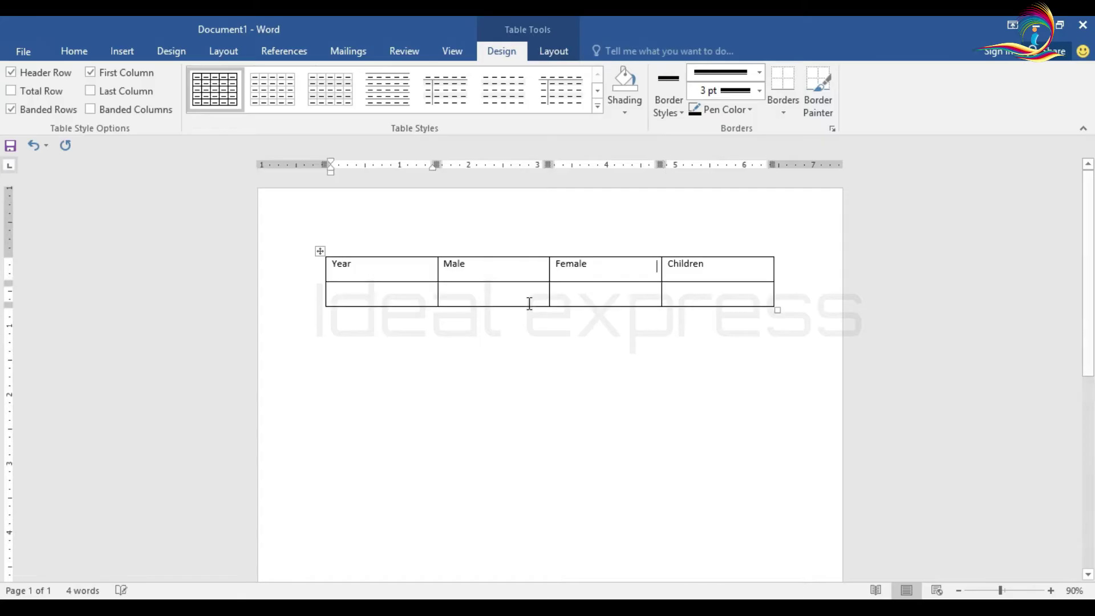
left_click_drag(342, 265, 700, 265)
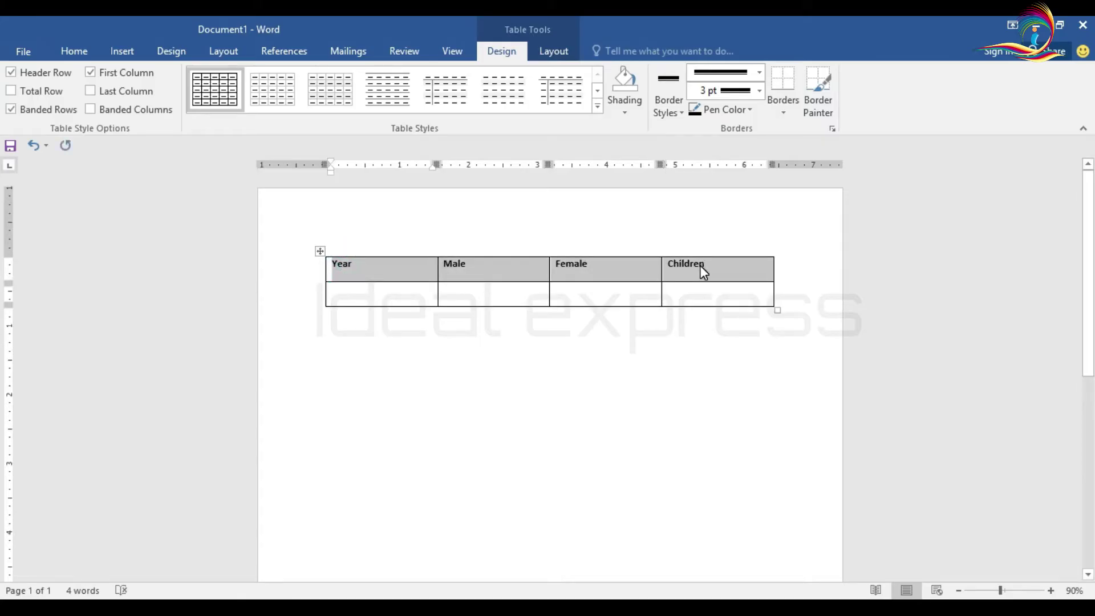
key("ctrl+b")
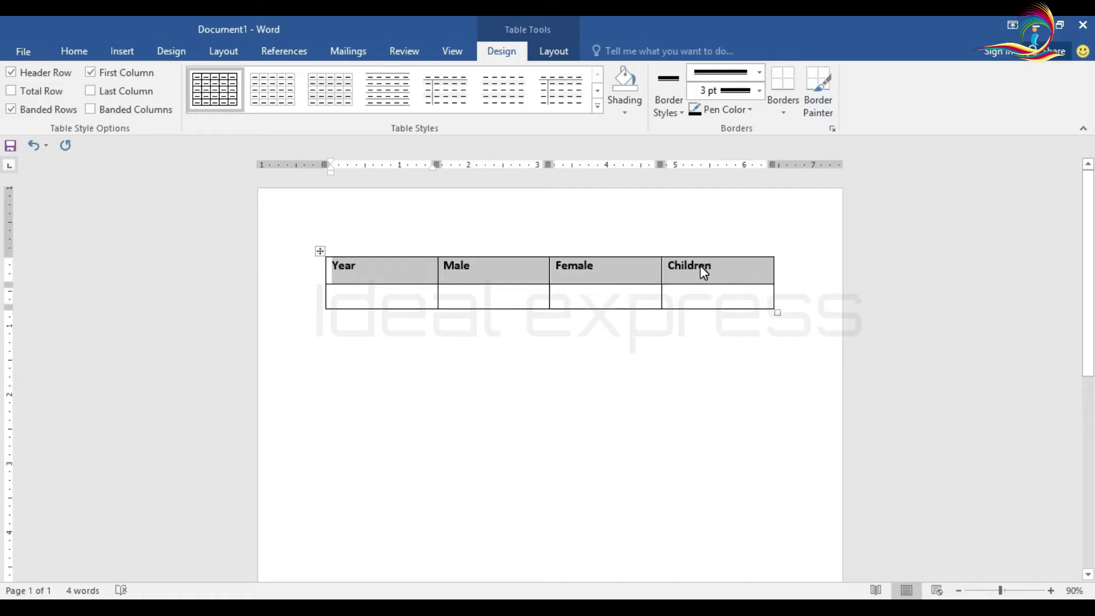
- Fill the table's second row with 2017, 2500, 3000 and 1680
left_click(388, 297)
type("2017")
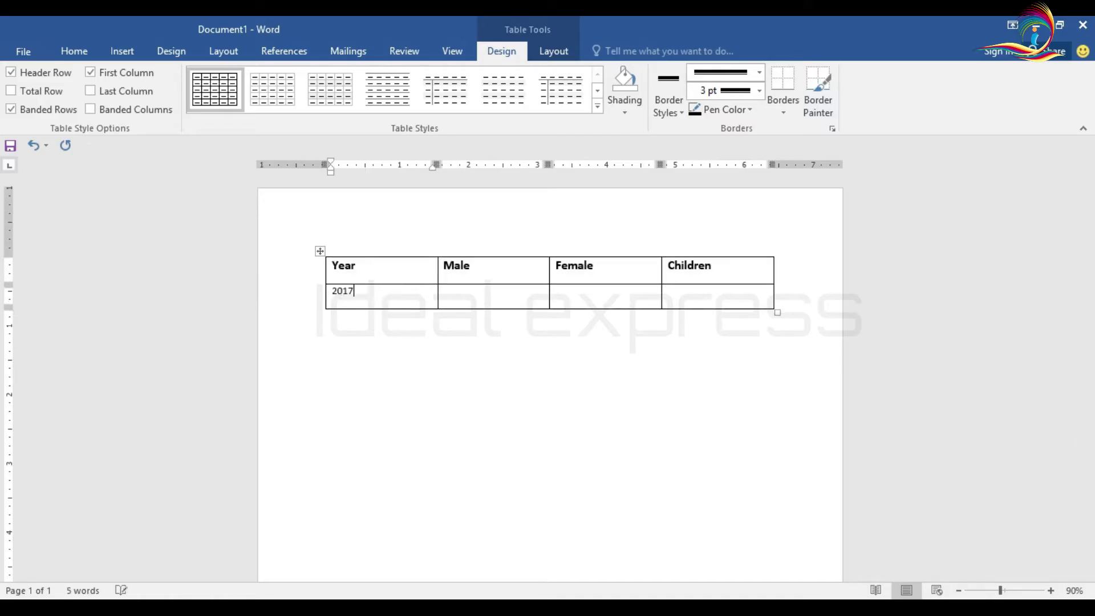
key("Tab")
type("2500")
key("Tab")
type("3000")
key("Tab")
type("1680")
- Add a table row for 2018 with the values 2550, 4000 and 1235
key("Tab")
type("2018")
key("Tab")
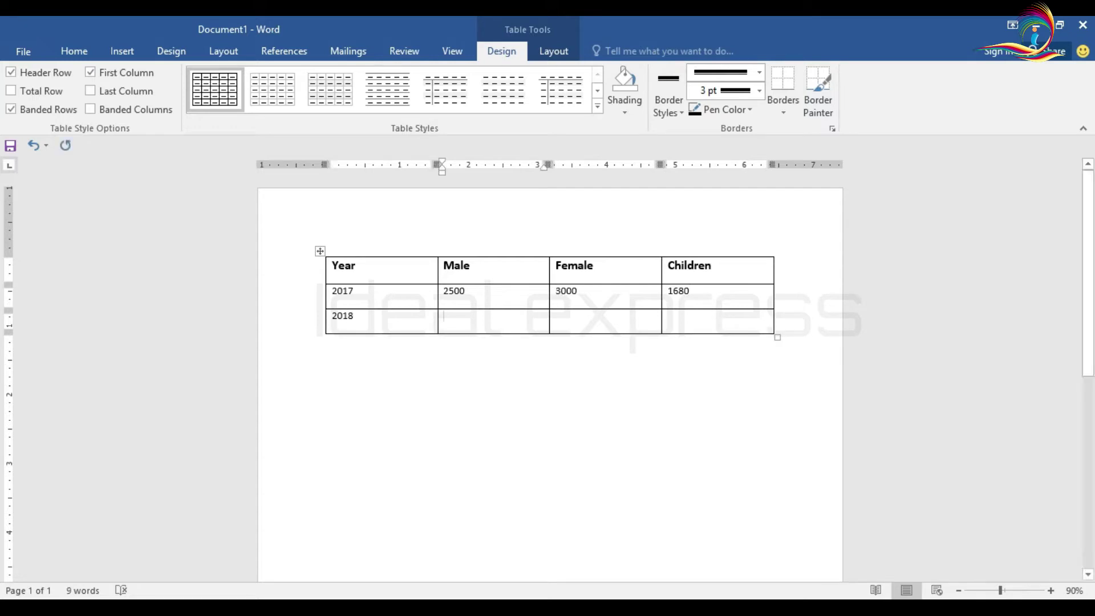
type("2550")
key("Tab")
type("4000")
key("Tab")
type("1235")
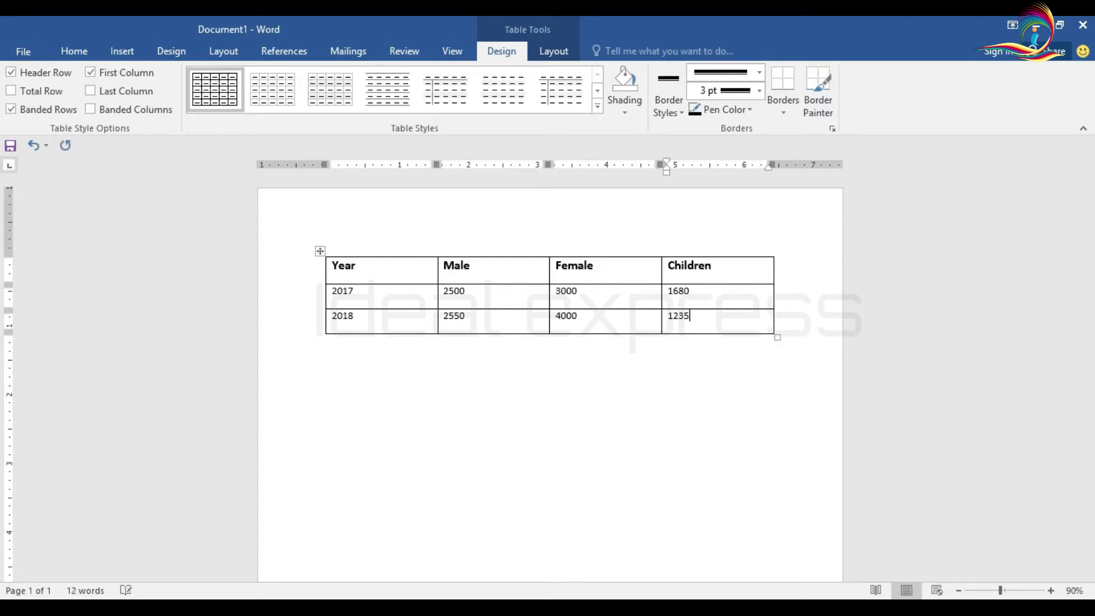
- Add a table row for 2019 with the values 2696, 2054 and 1235
key("Tab")
type("2019")
key("Tab")
type("2696")
key("Tab")
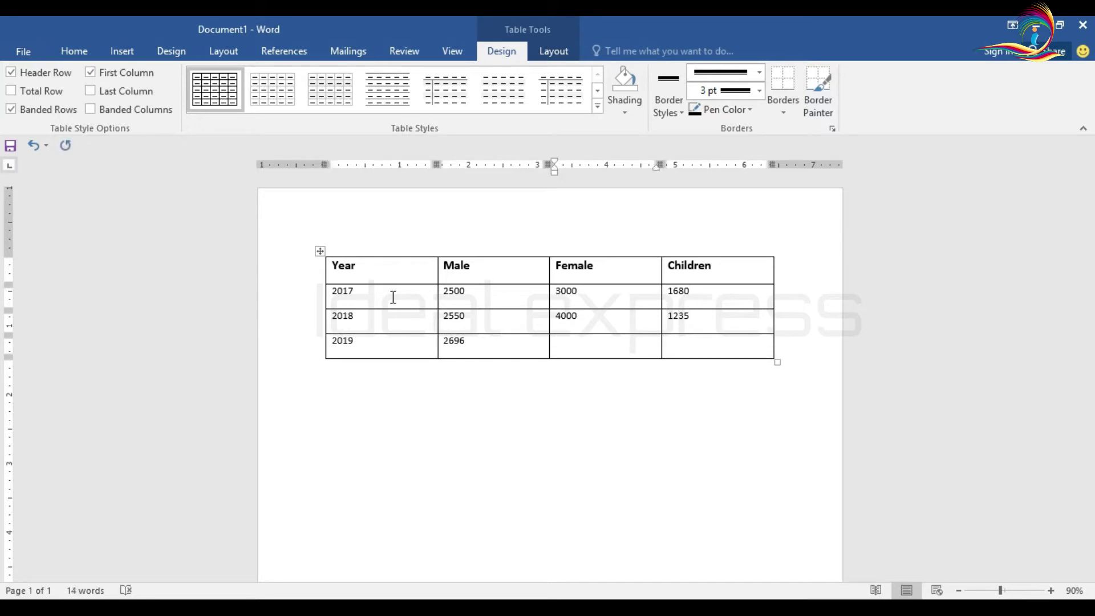
type("2054")
key("Tab")
type("1235")
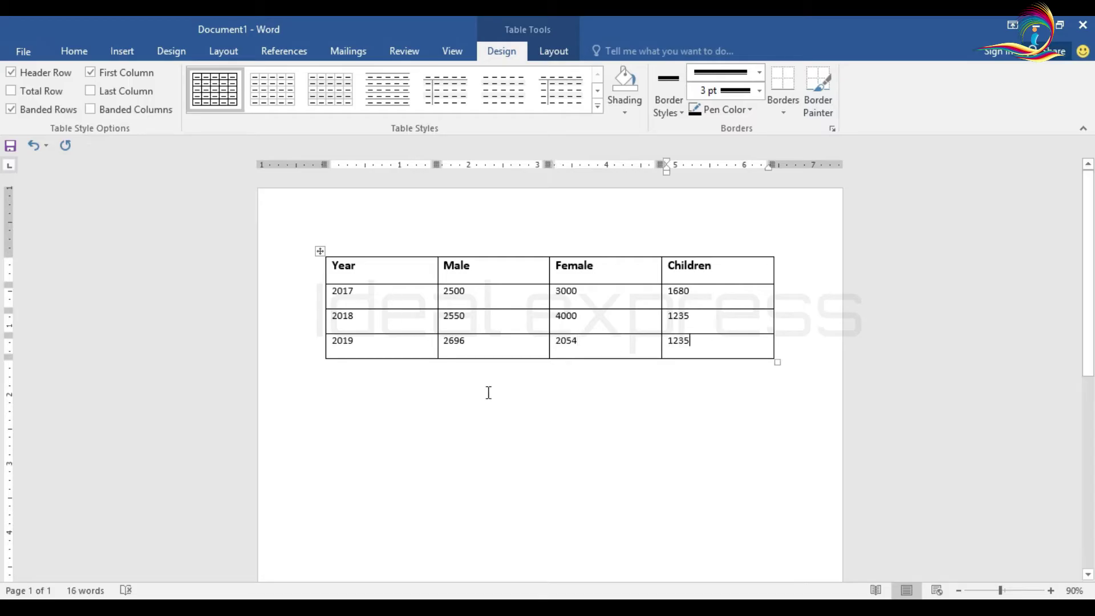
- Insert a Clustered Column chart below the table
left_click(488, 392)
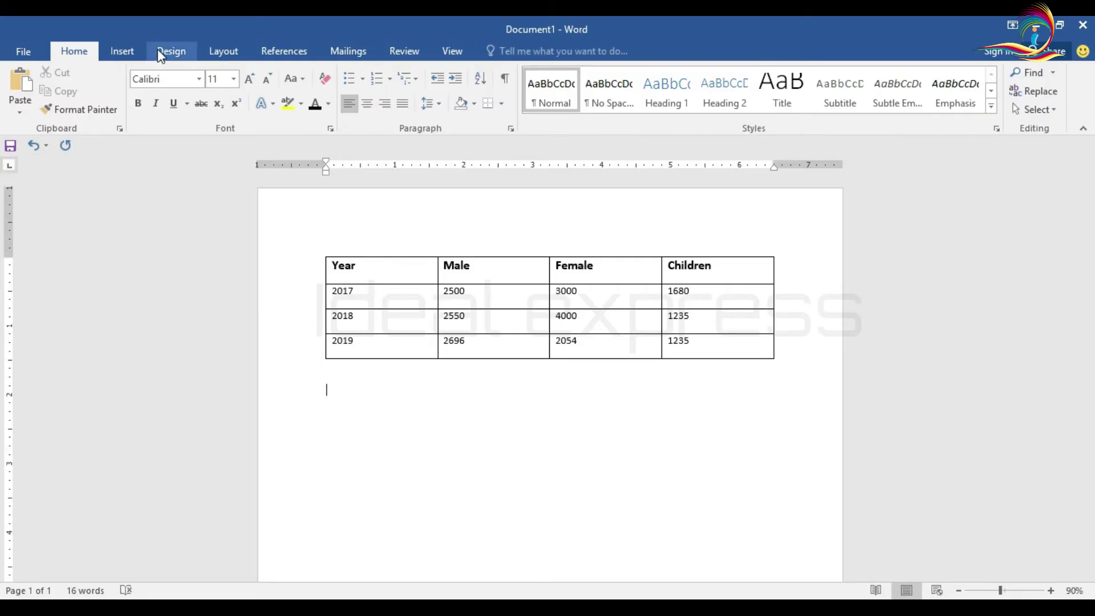
left_click(118, 56)
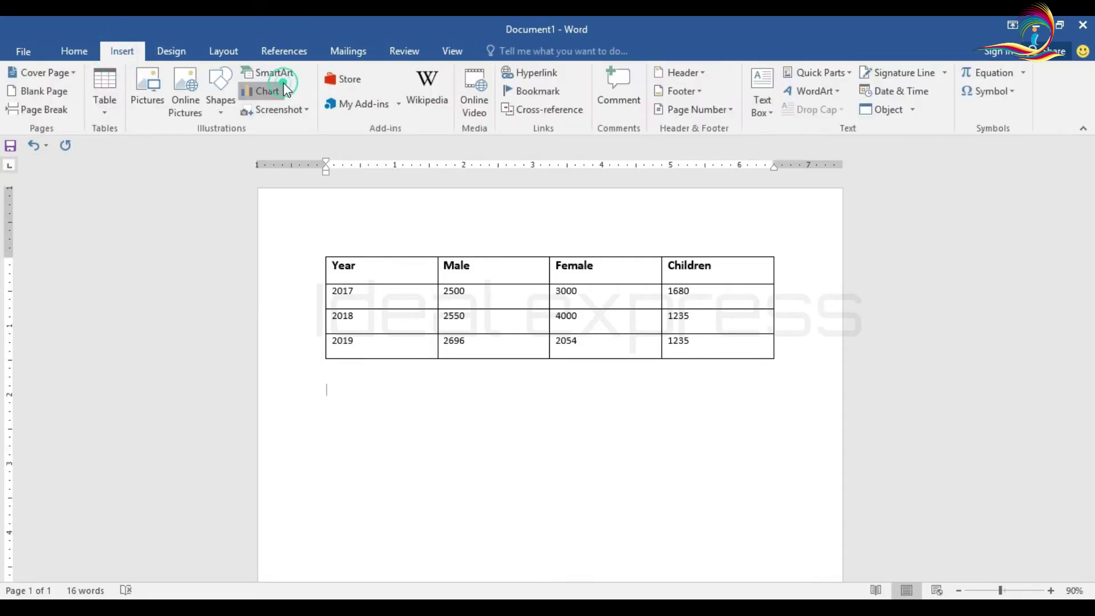
left_click(262, 91)
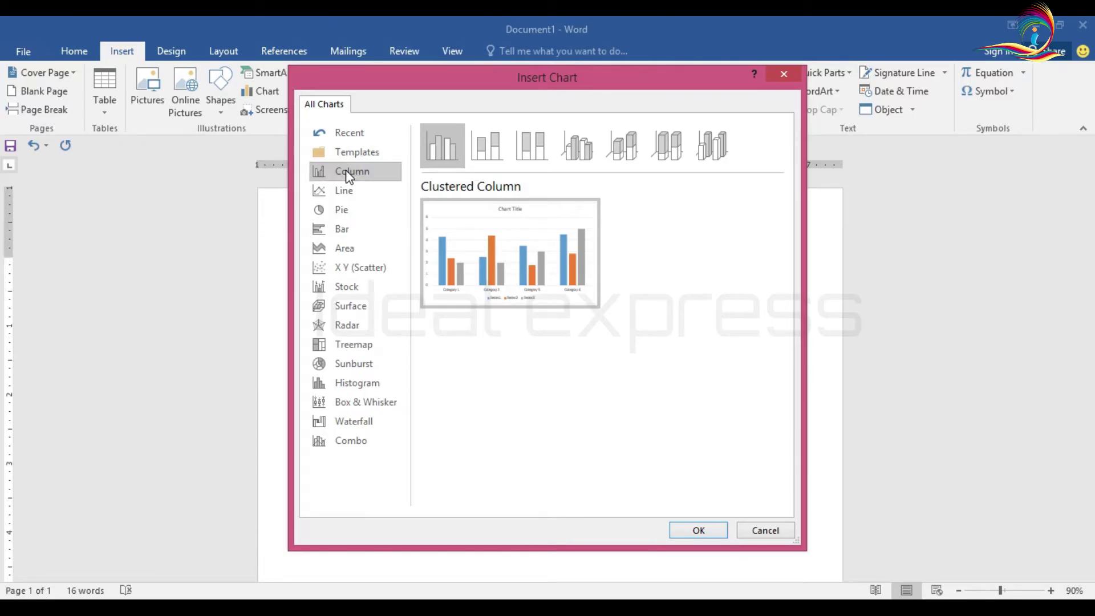
mouse_move(553, 275)
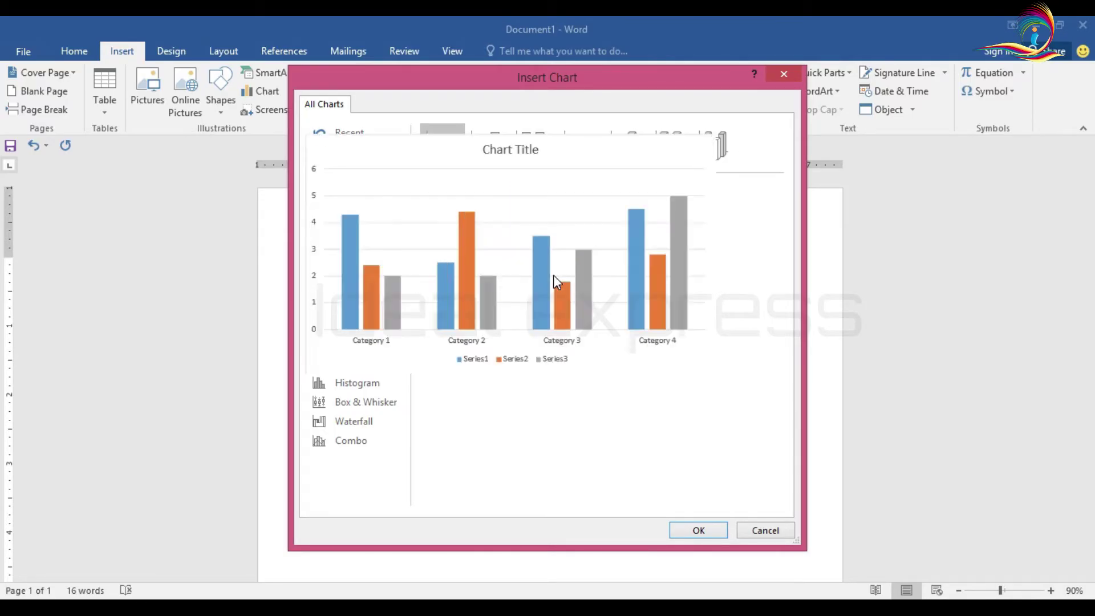
left_click(505, 273)
left_click(688, 531)
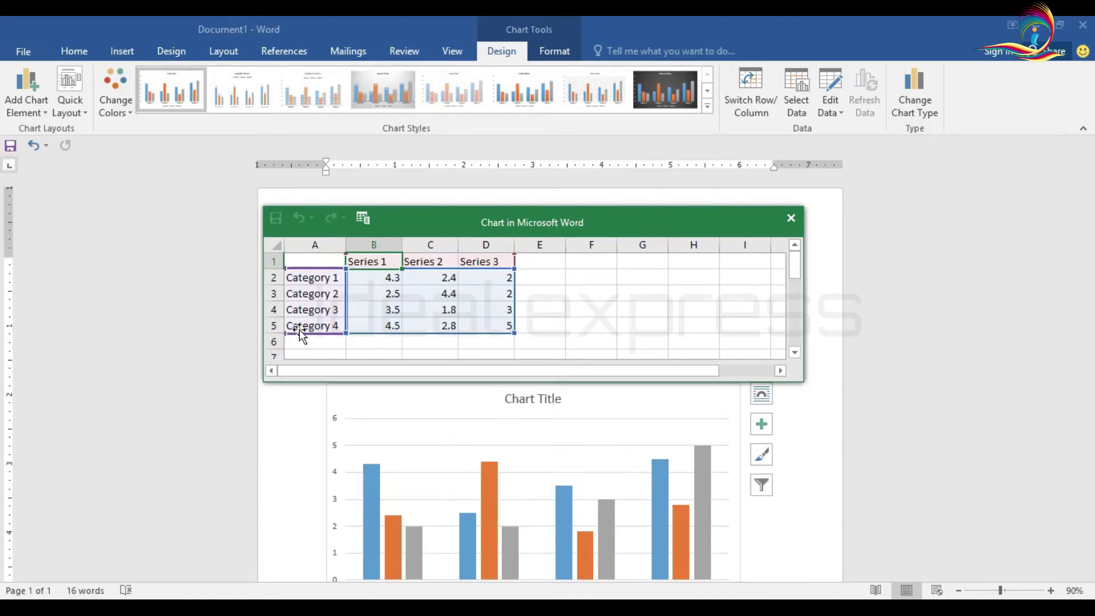
- Move the chart's data sheet mostly clear of the chart and examine how its category and series labels match the columns
left_click(794, 456)
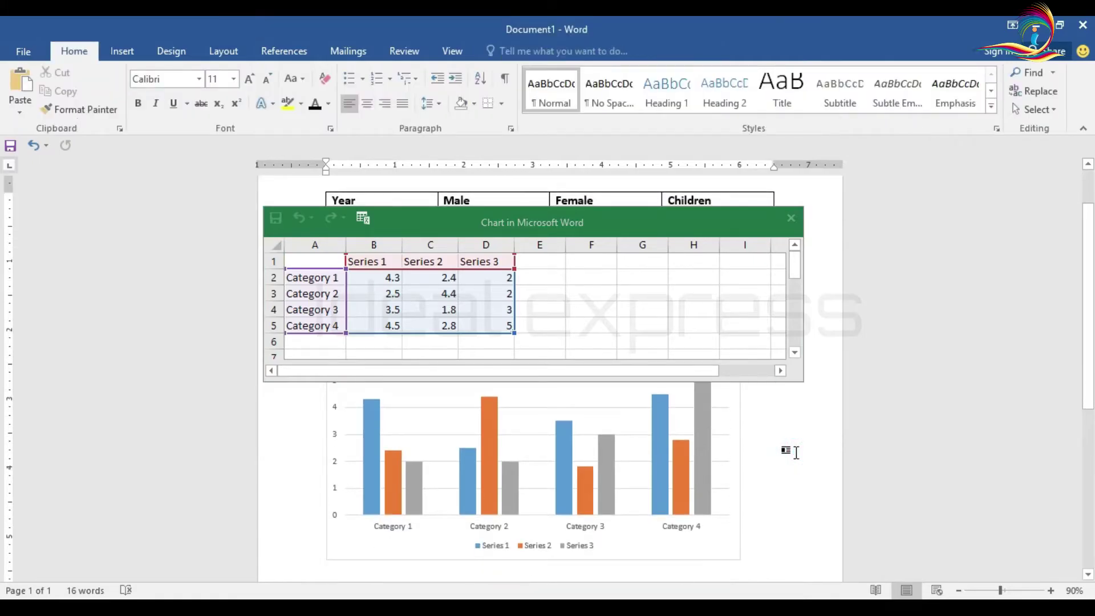
scroll(793, 451, "down", 1)
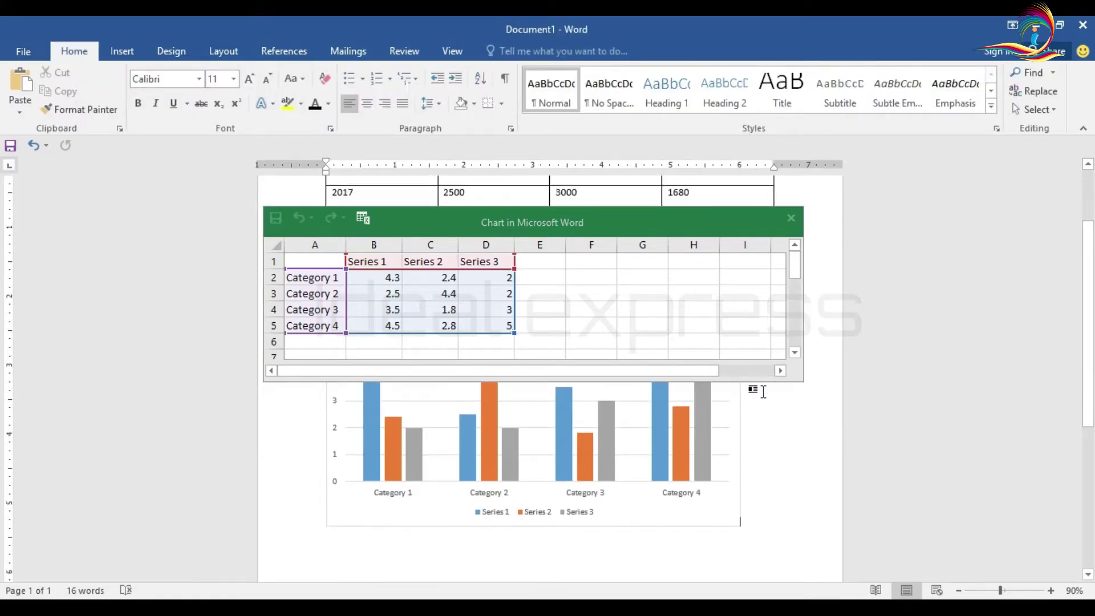
left_click_drag(694, 222, 715, 392)
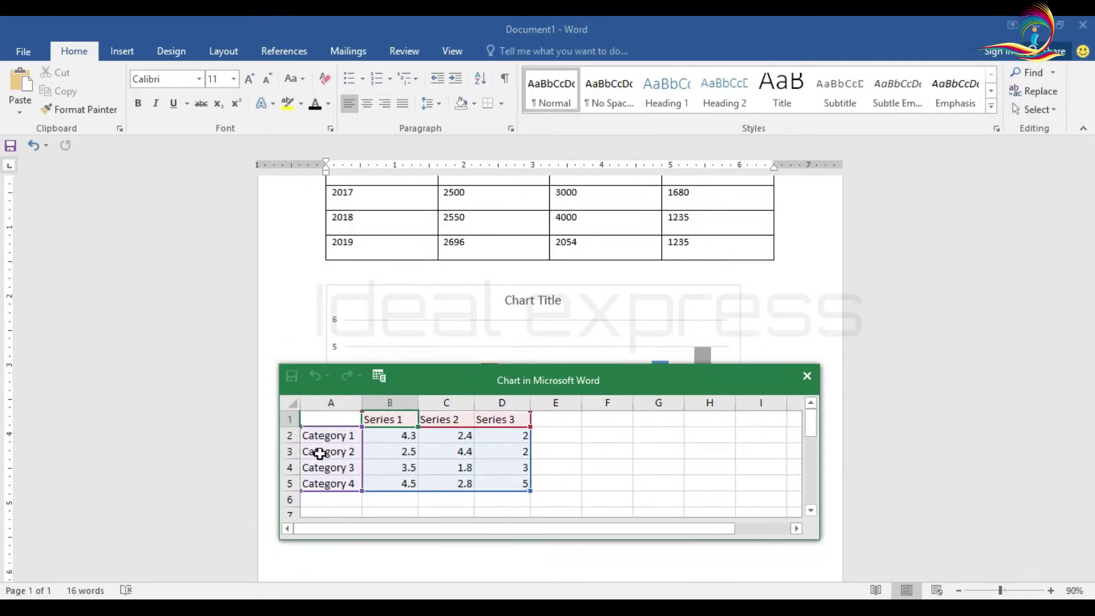
left_click_drag(325, 435, 322, 452)
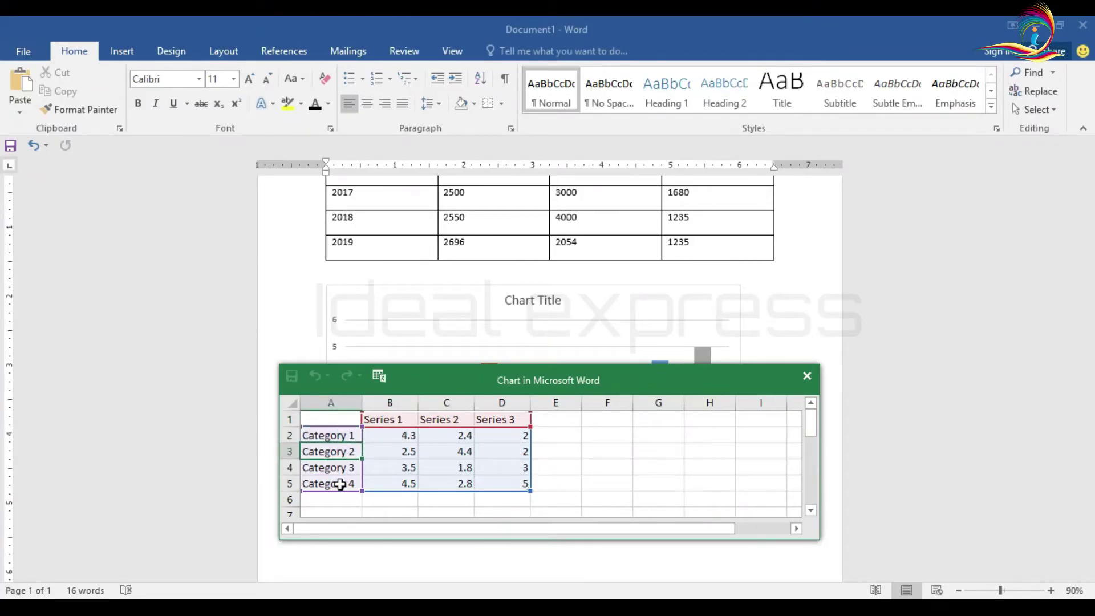
left_click(322, 468)
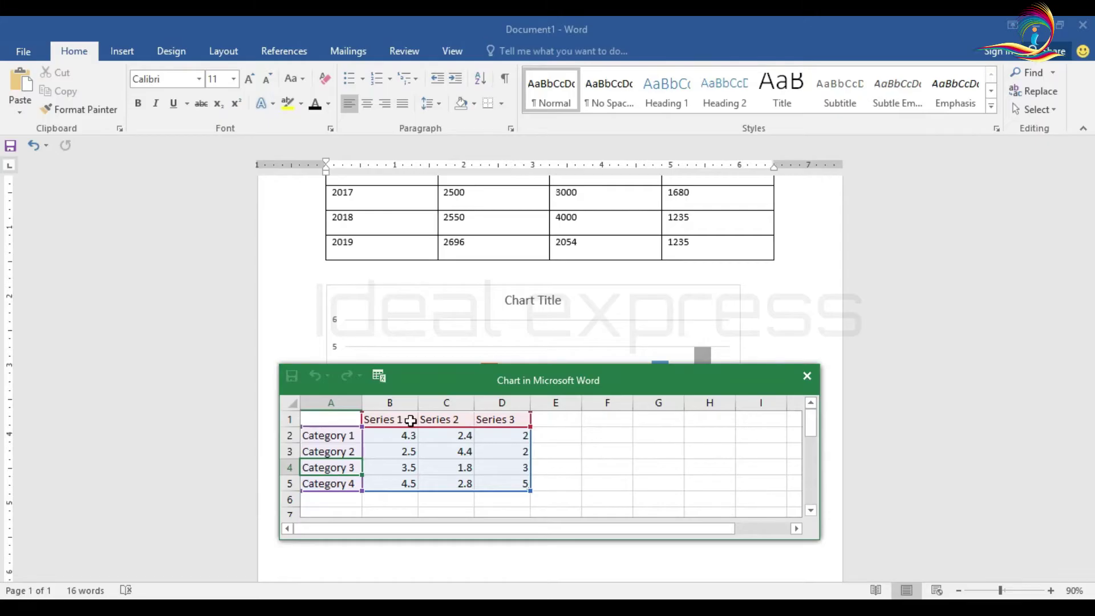
left_click_drag(476, 373, 706, 187)
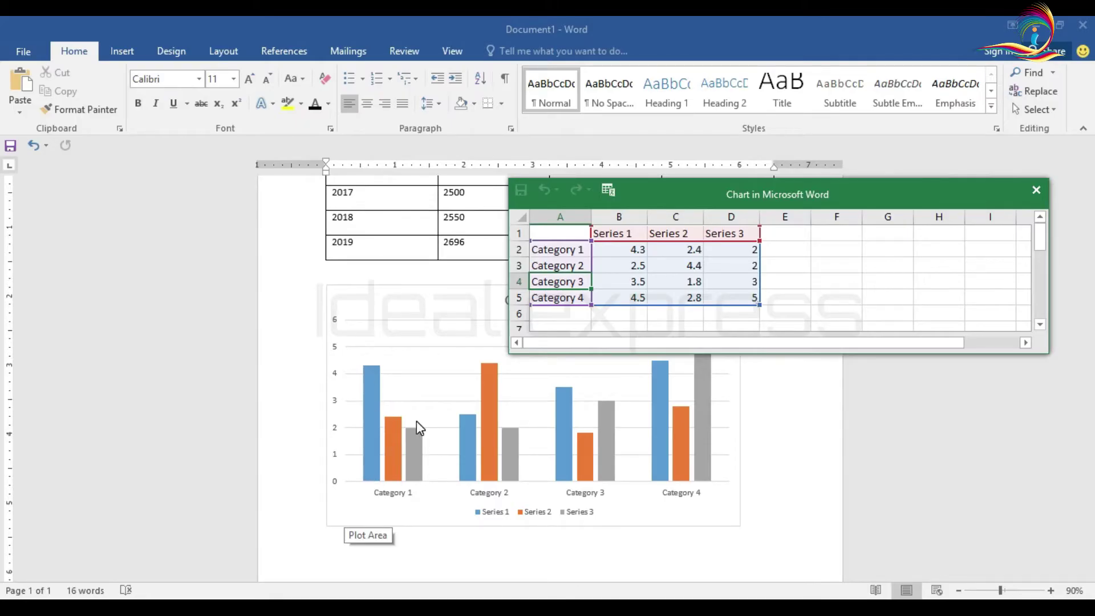
left_click(619, 235)
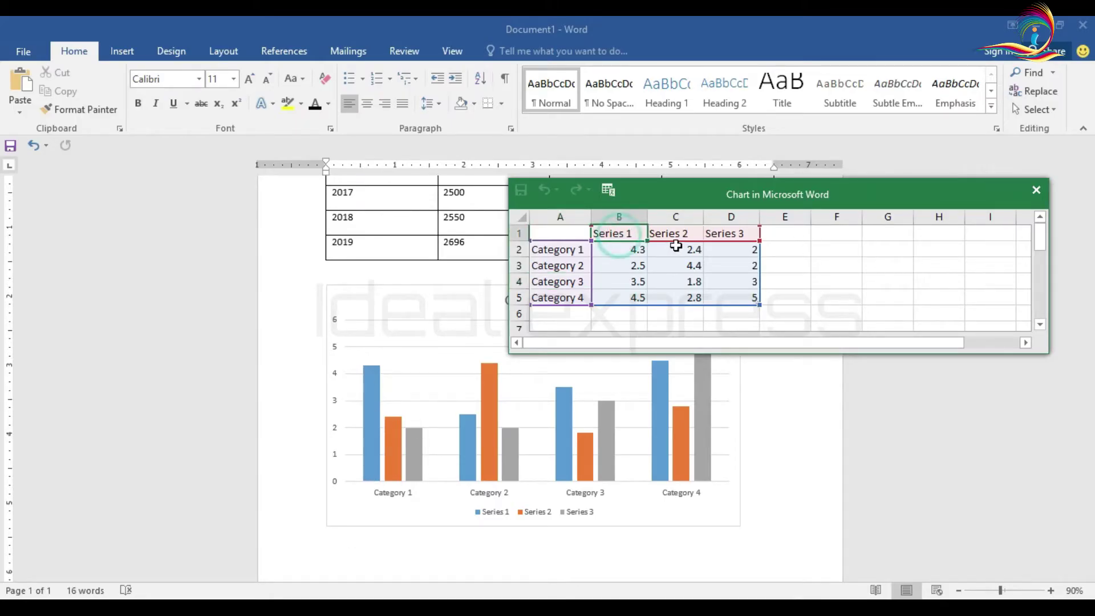
left_click(673, 235)
left_click(737, 234)
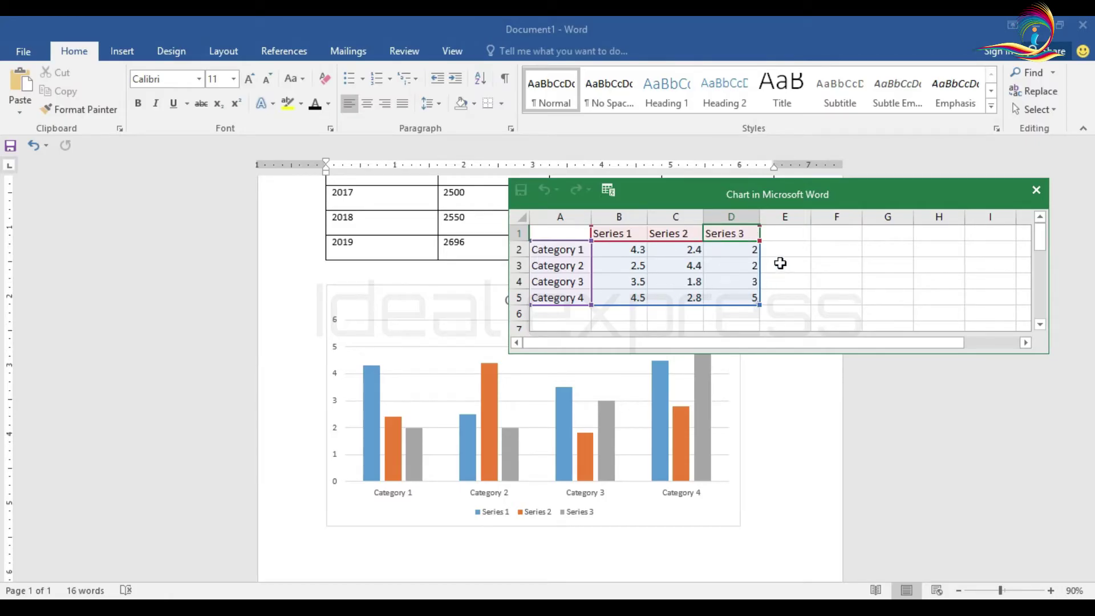
- Add a fourth data column headed Series4 to the chart's data sheet with the values 1, 2, 3 and 5
left_click(785, 228)
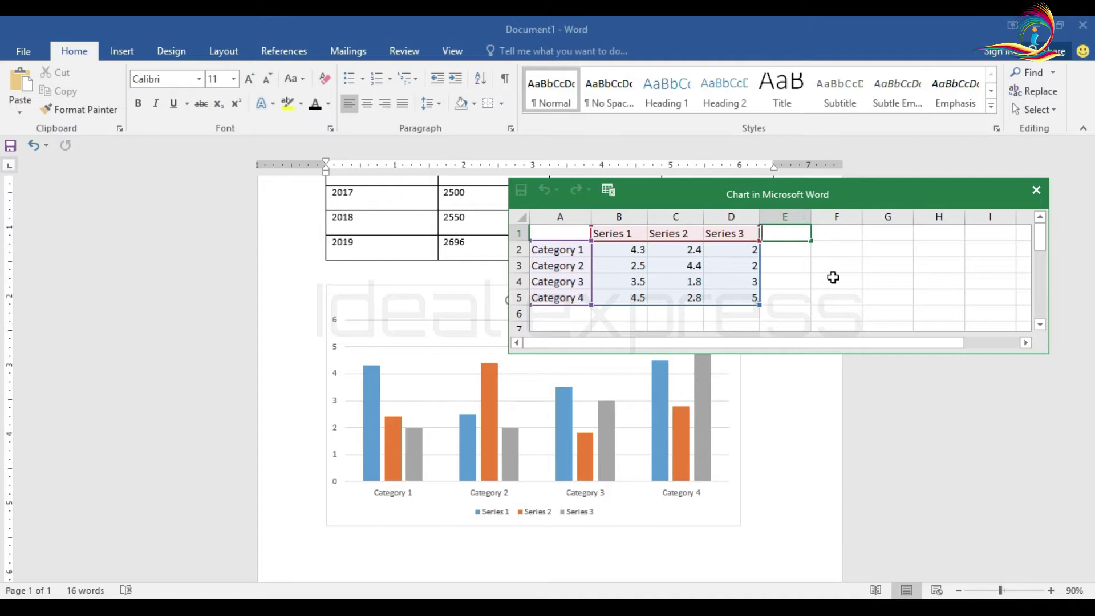
type("Series4")
key("Return")
type("1")
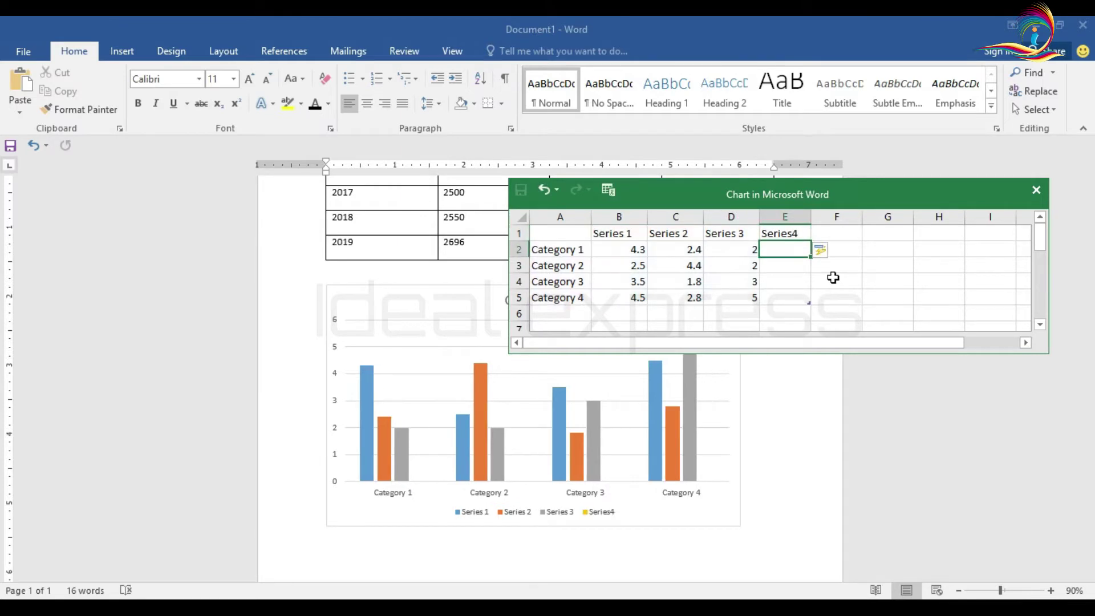
key("Return")
type("2")
key("Return")
type("3")
key("Return")
type("5")
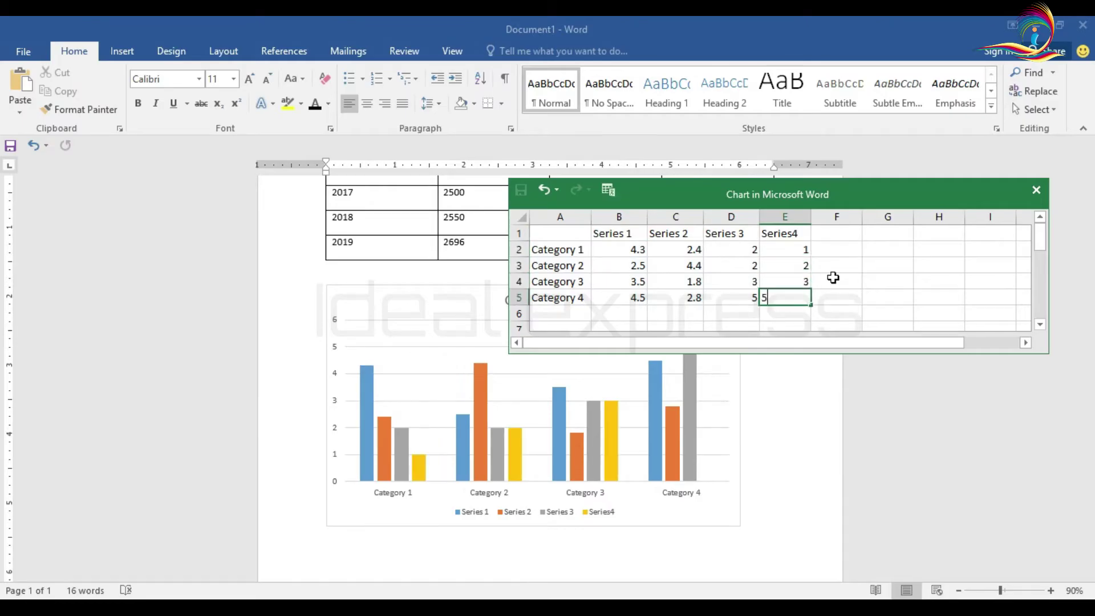
key("Return")
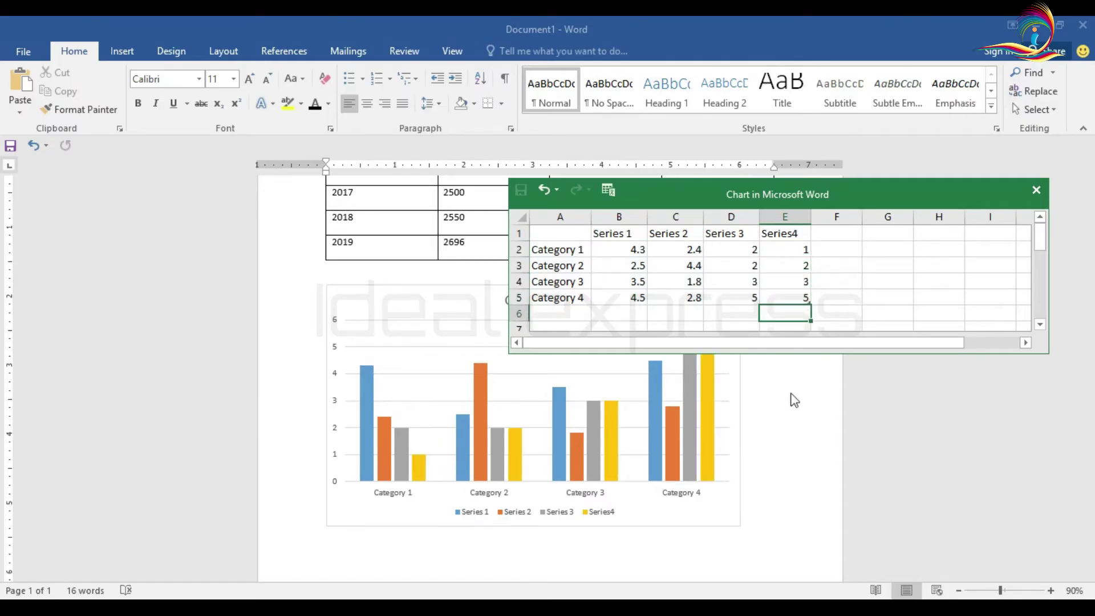
- Copy the years 2017 to 2019 from the document table over the first three category names in the chart's data sheet
left_click(376, 240)
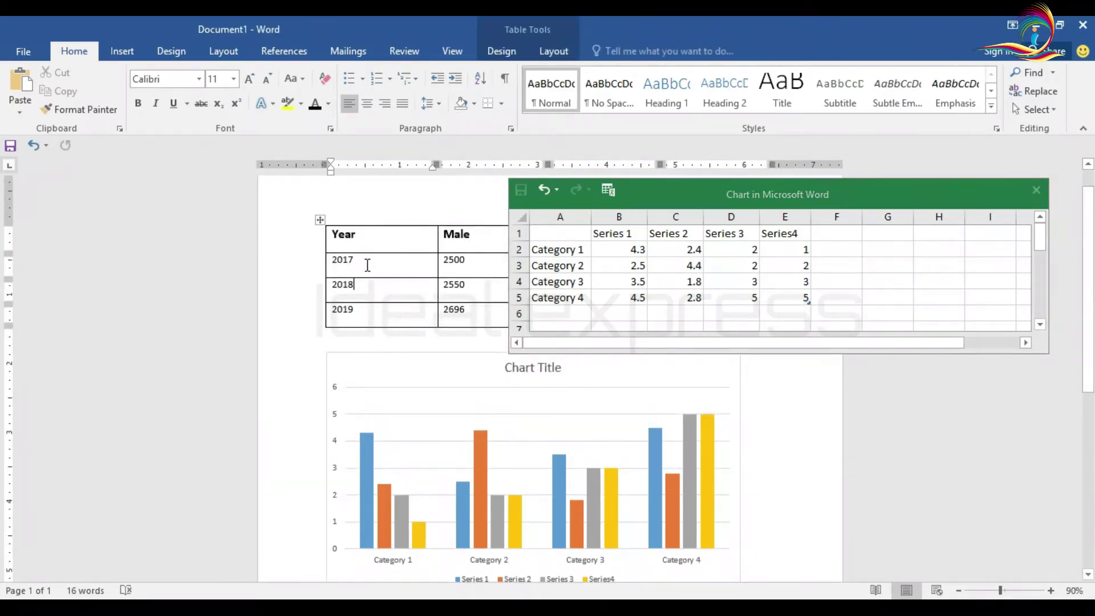
left_click_drag(367, 265, 366, 305)
key("ctrl+c")
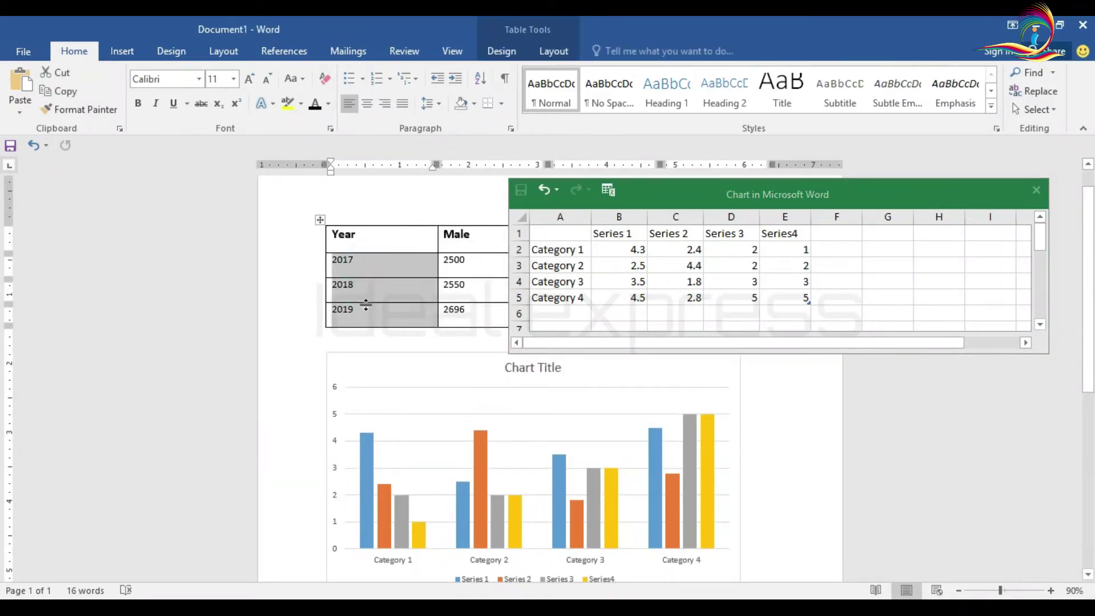
left_click(556, 251)
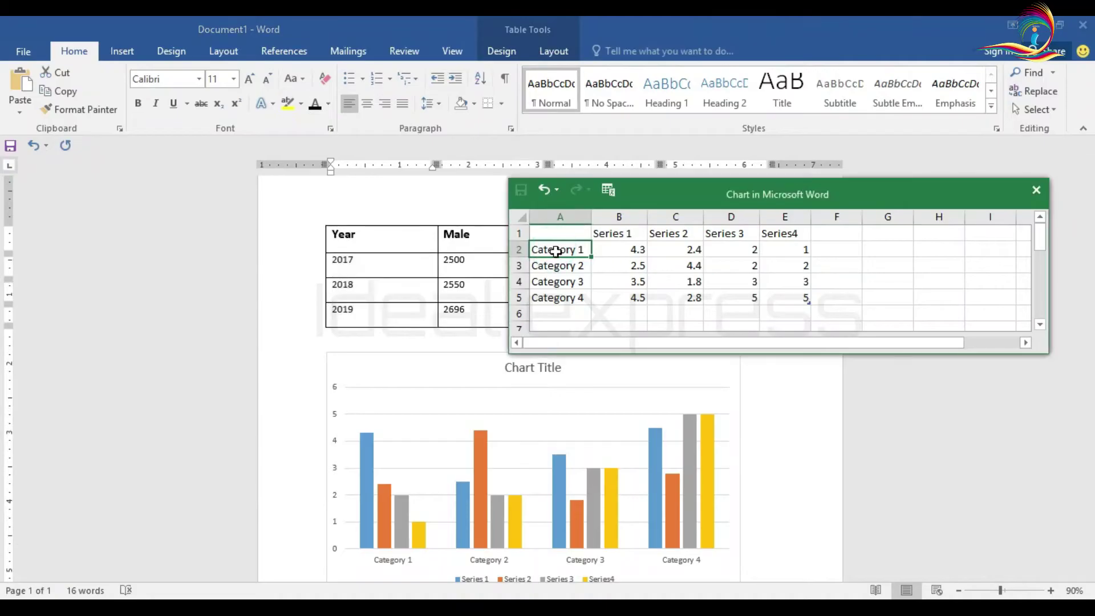
key("ctrl+v")
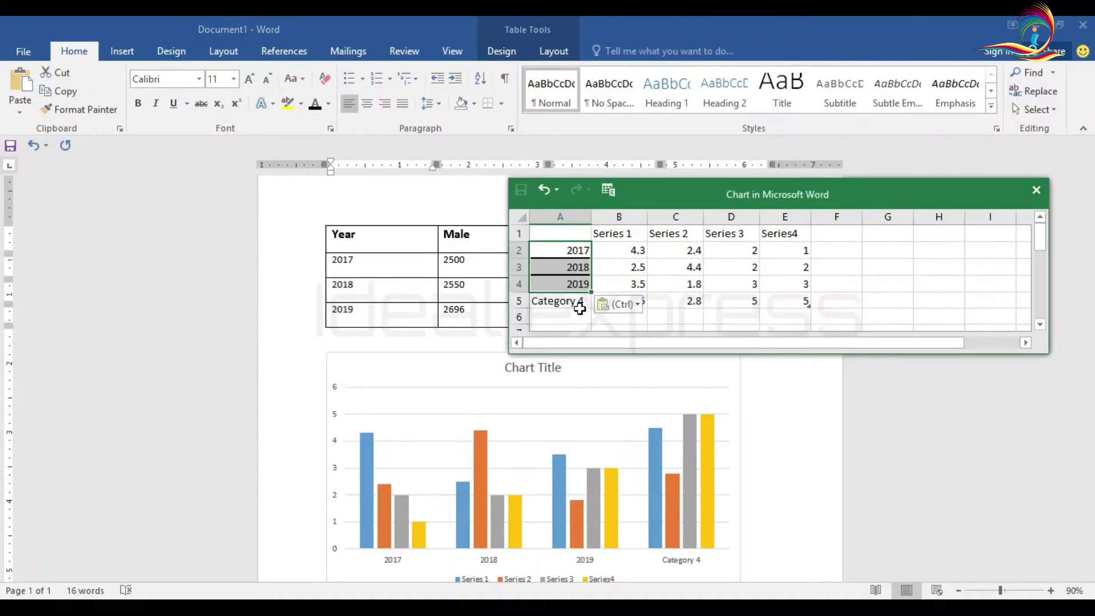
- Delete the Category 4 row from the chart's data sheet
left_click(518, 302)
right_click(516, 303)
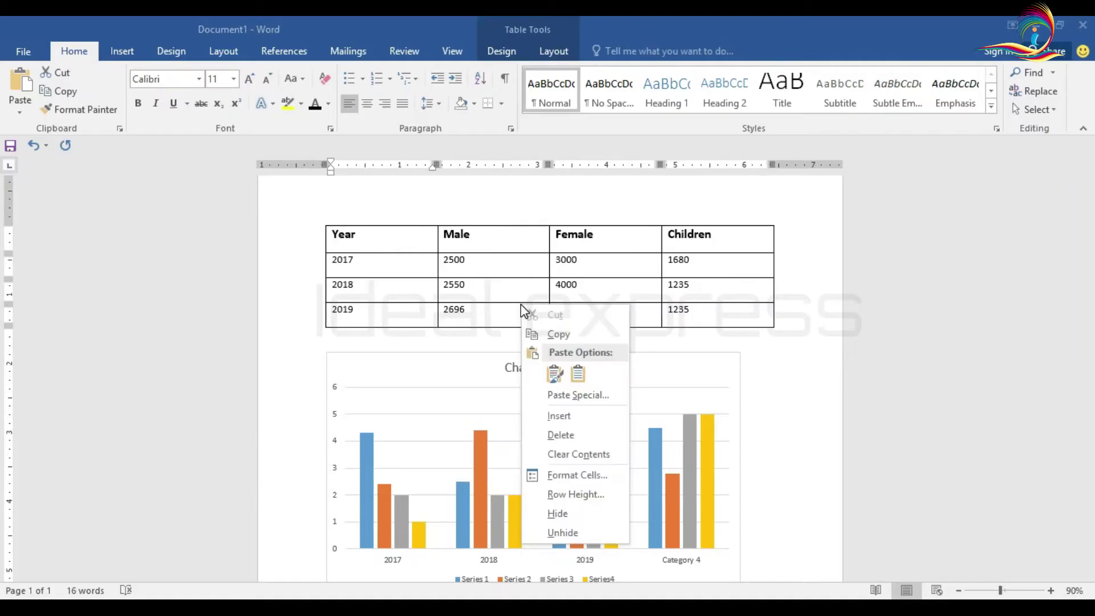
key("Delete")
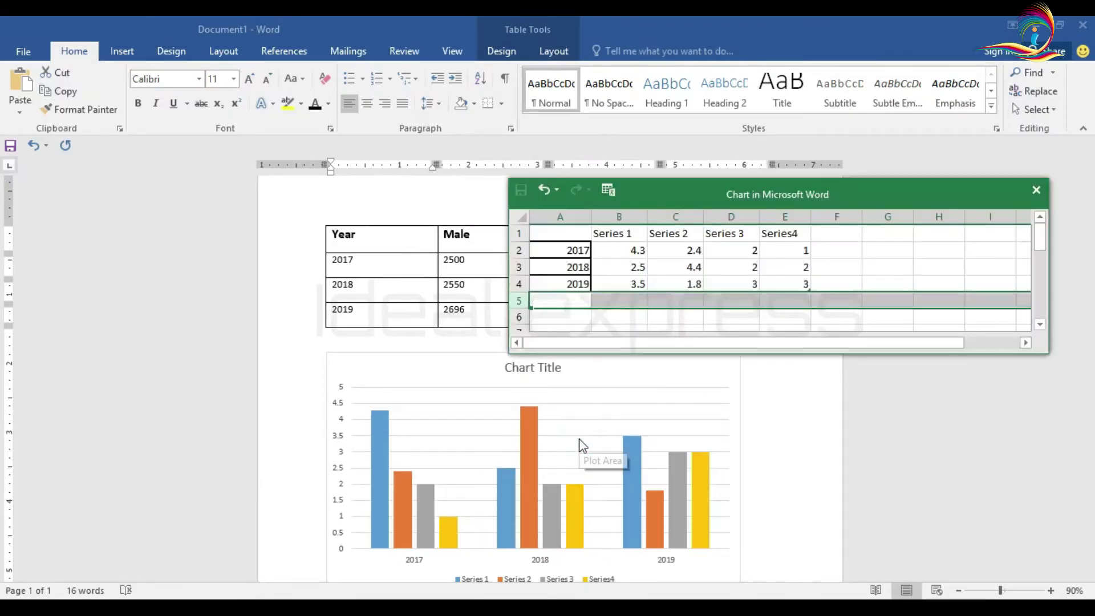
- Delete the four sample series columns B to E from the chart's data sheet and dismiss the formula reference warning
left_click(925, 277)
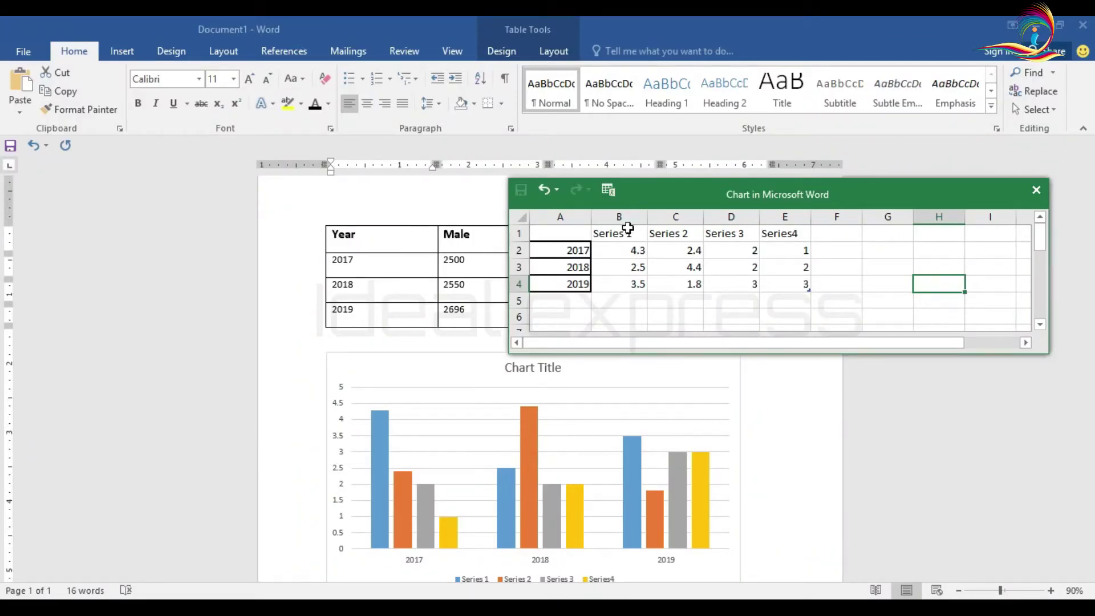
left_click_drag(621, 217, 781, 217)
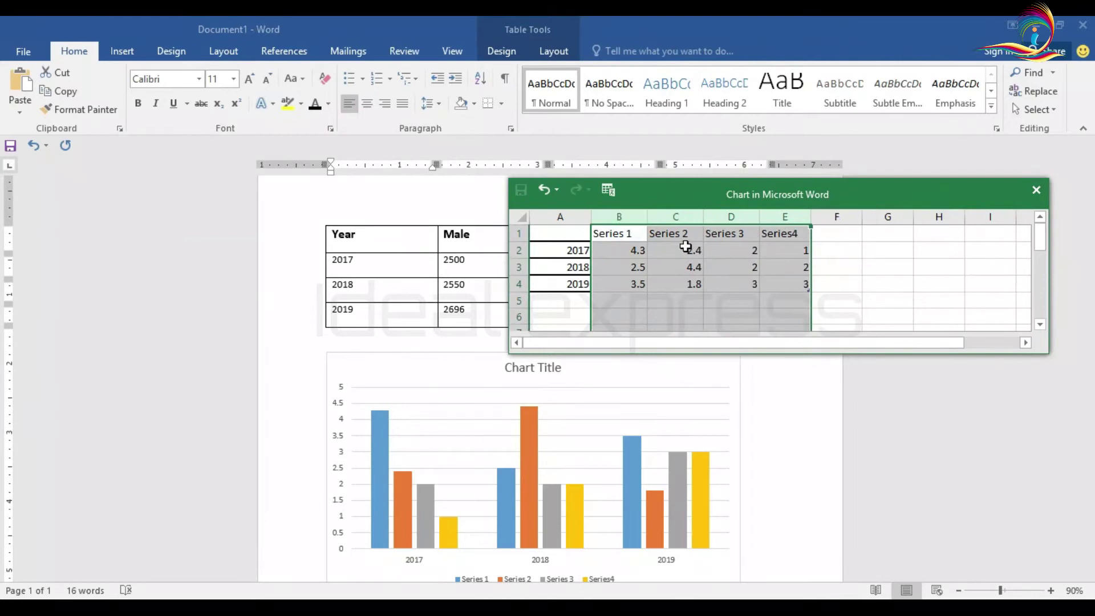
right_click(656, 217)
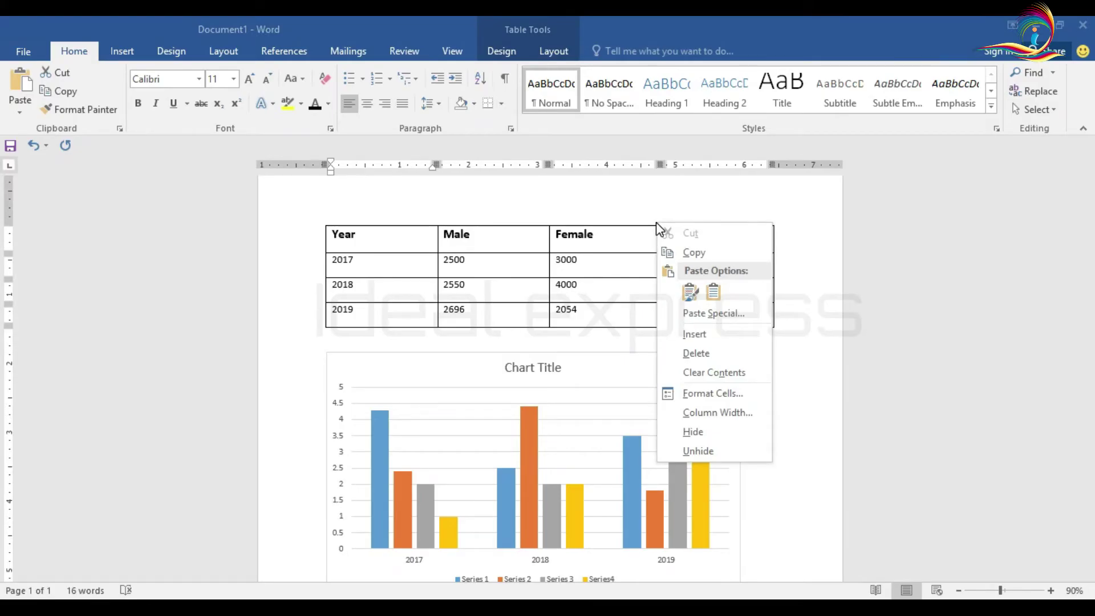
left_click(692, 355)
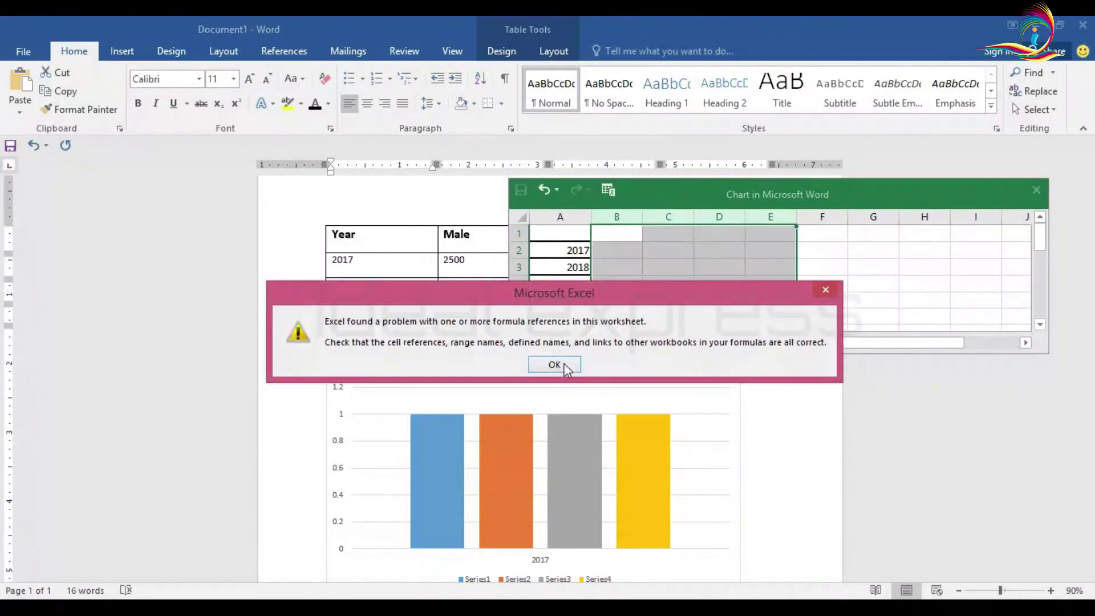
left_click(559, 365)
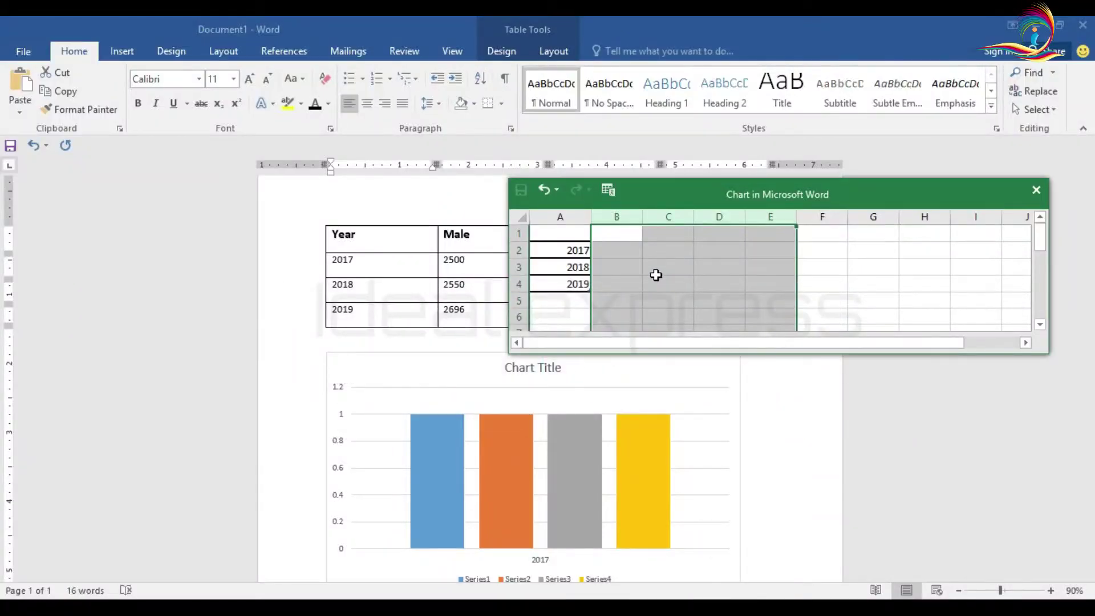
- Copy the table's Male, Female and Children columns with their headings into the chart's data sheet, starting at cell B1
left_click_drag(823, 197, 612, 405)
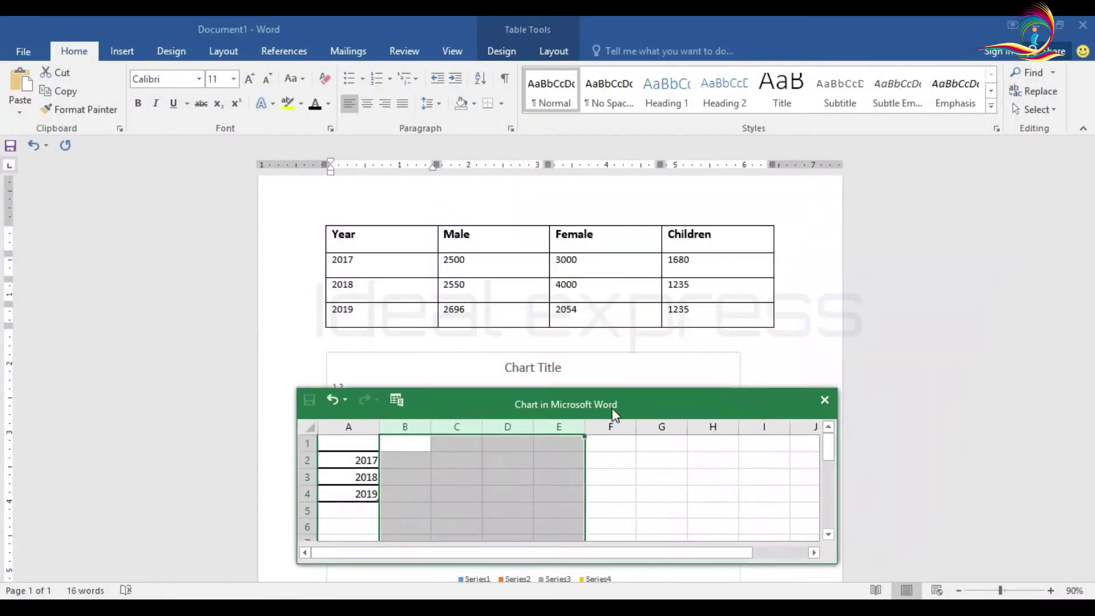
left_click_drag(459, 246, 697, 304)
key("ctrl+c")
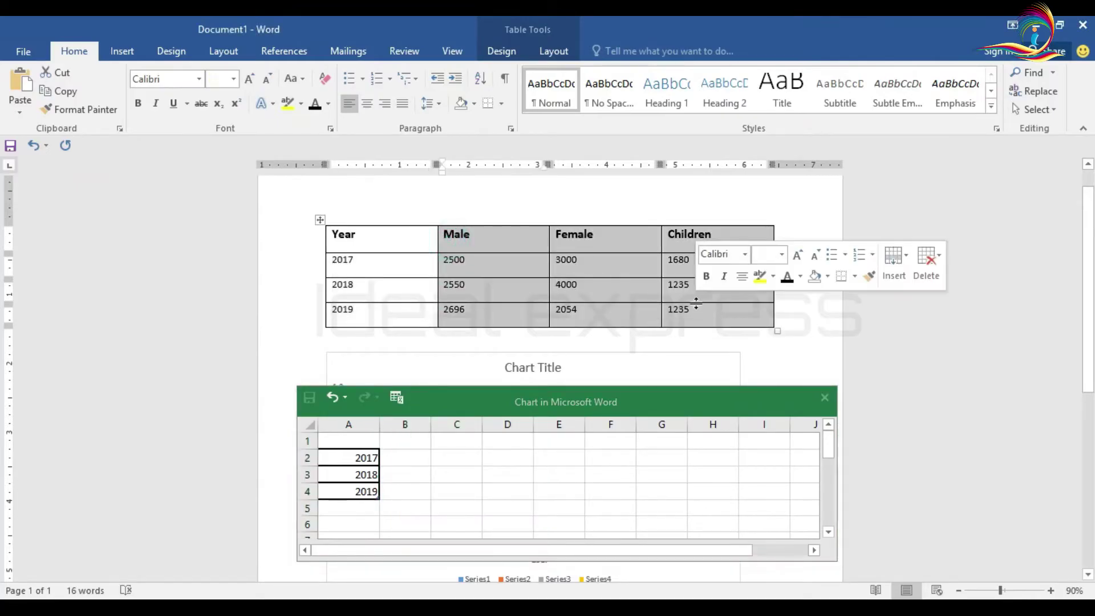
left_click(411, 442)
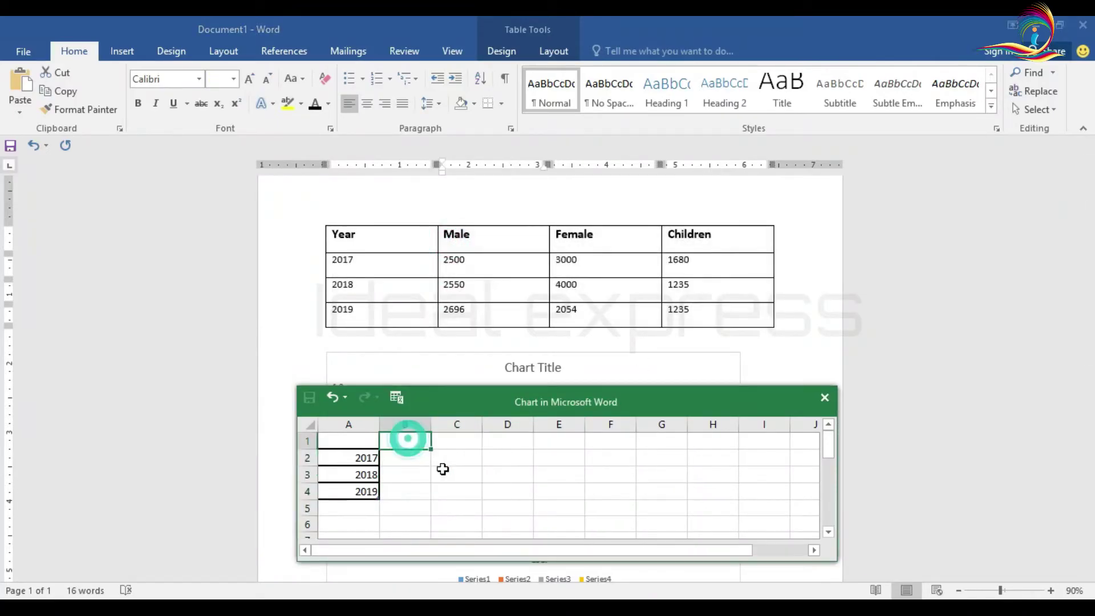
key("ctrl+v")
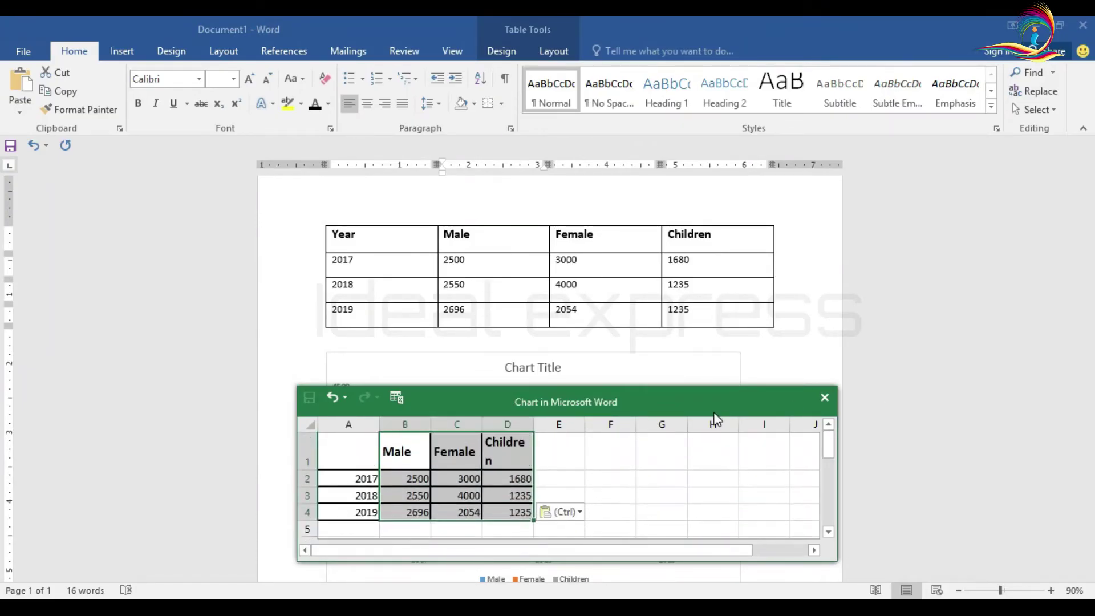
- Move the chart's data sheet clear of the chart and close it
left_click_drag(716, 408, 746, 326)
left_click_drag(729, 366, 889, 186)
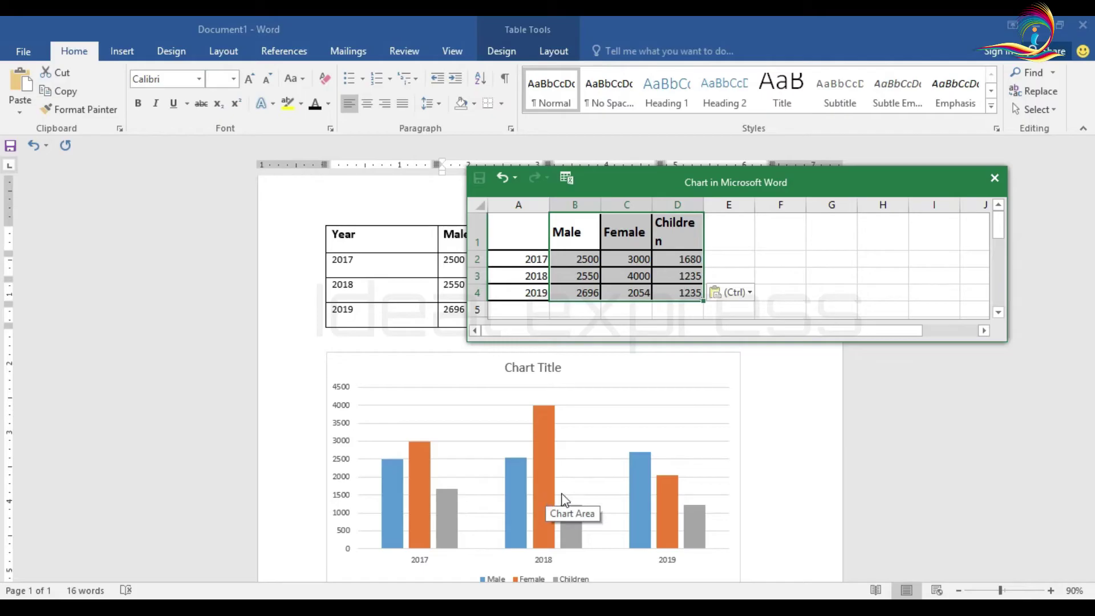
scroll(629, 488, "down", 3)
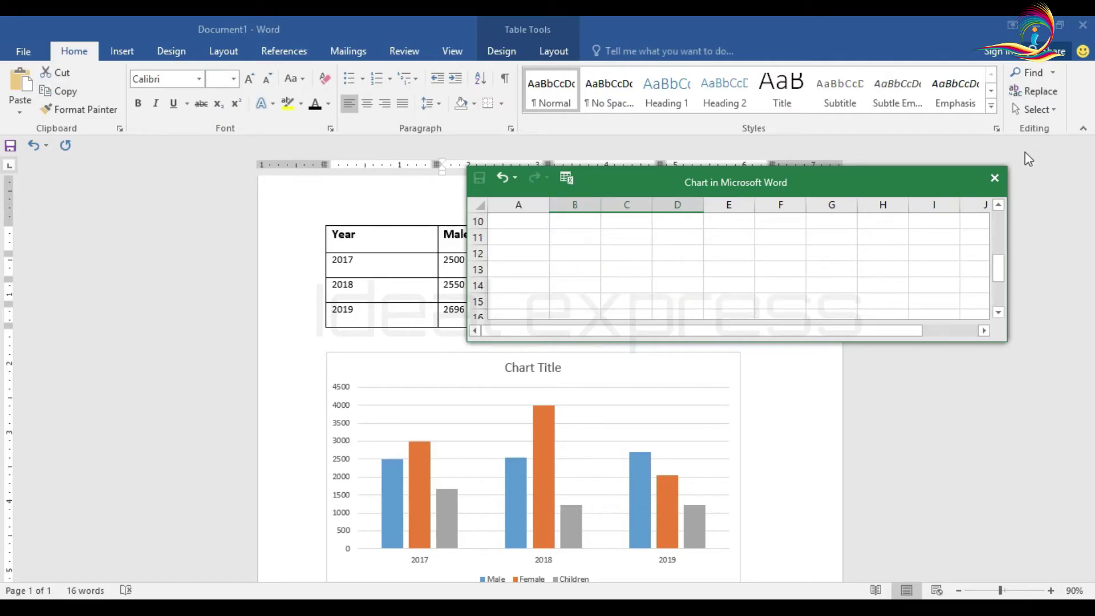
left_click(995, 178)
- Compare the chart's yearly Male, Female and Children columns with the figures in the table above
scroll(630, 505, "down", 3)
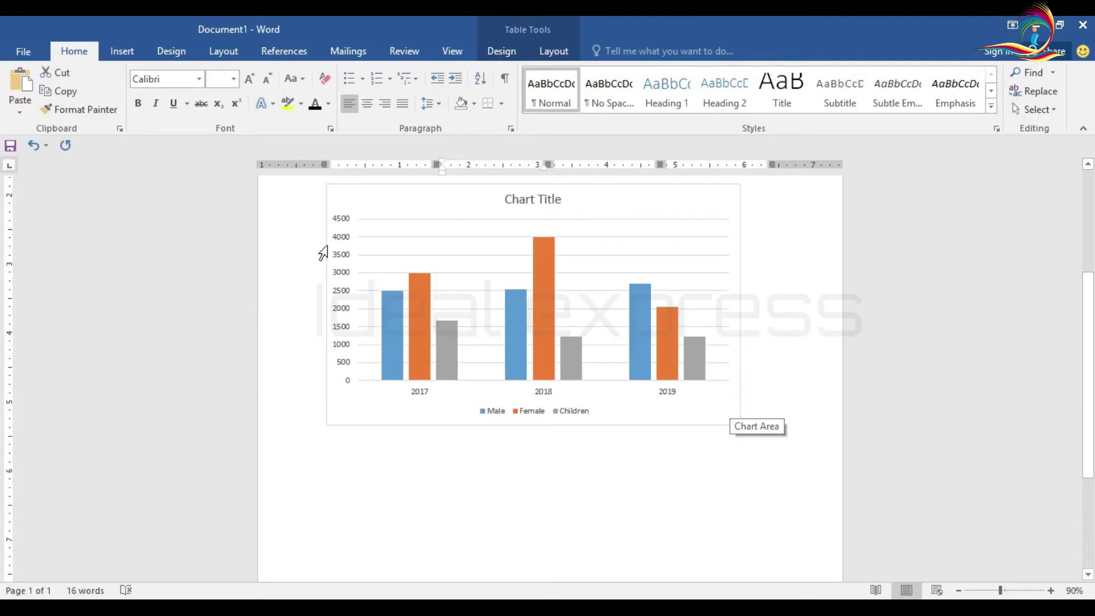
scroll(633, 406, "down", 2)
scroll(469, 420, "up", 3)
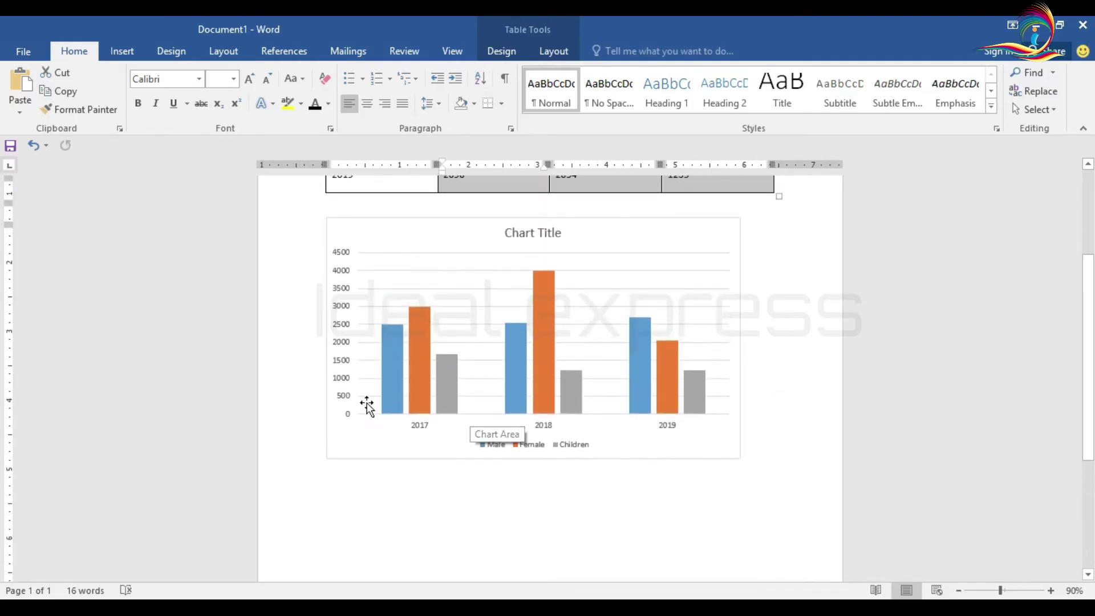
scroll(570, 353, "up", 3)
scroll(717, 432, "down", 3)
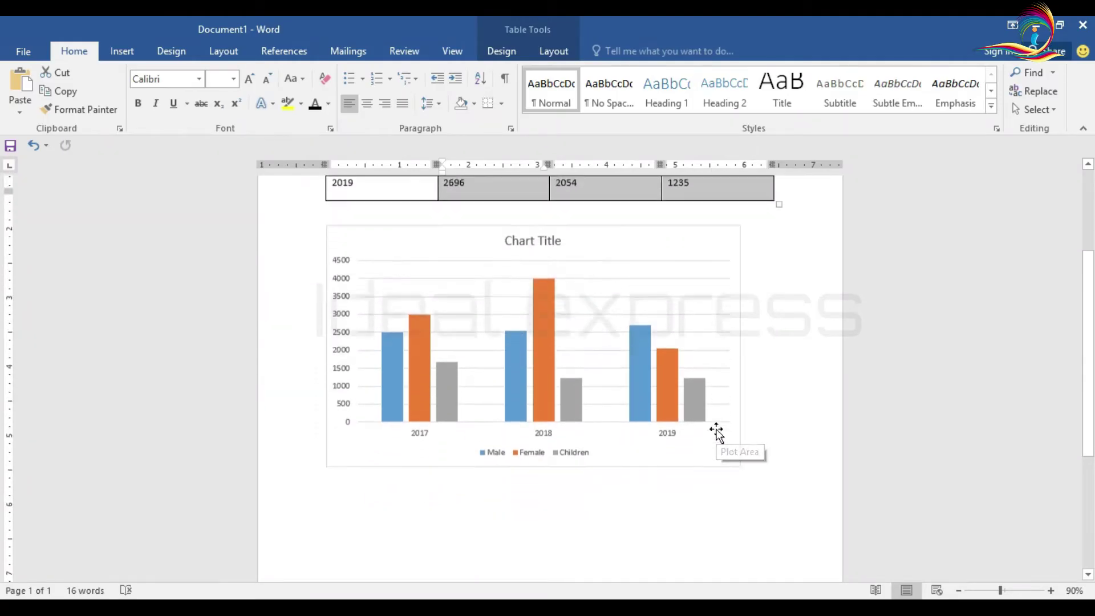
scroll(559, 508, "up", 5)
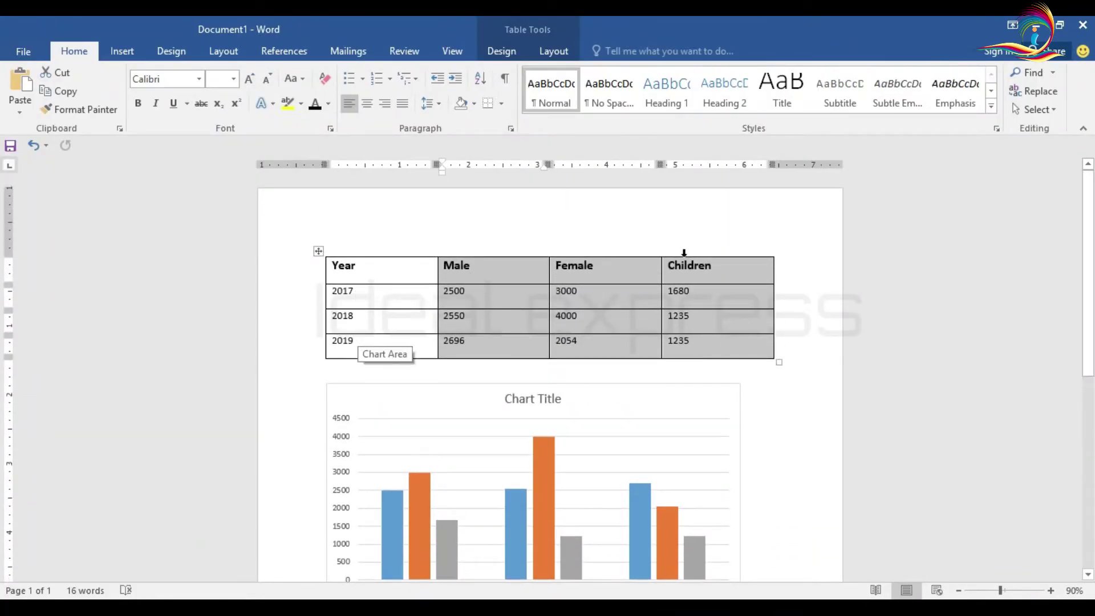
scroll(744, 404, "down", 10)
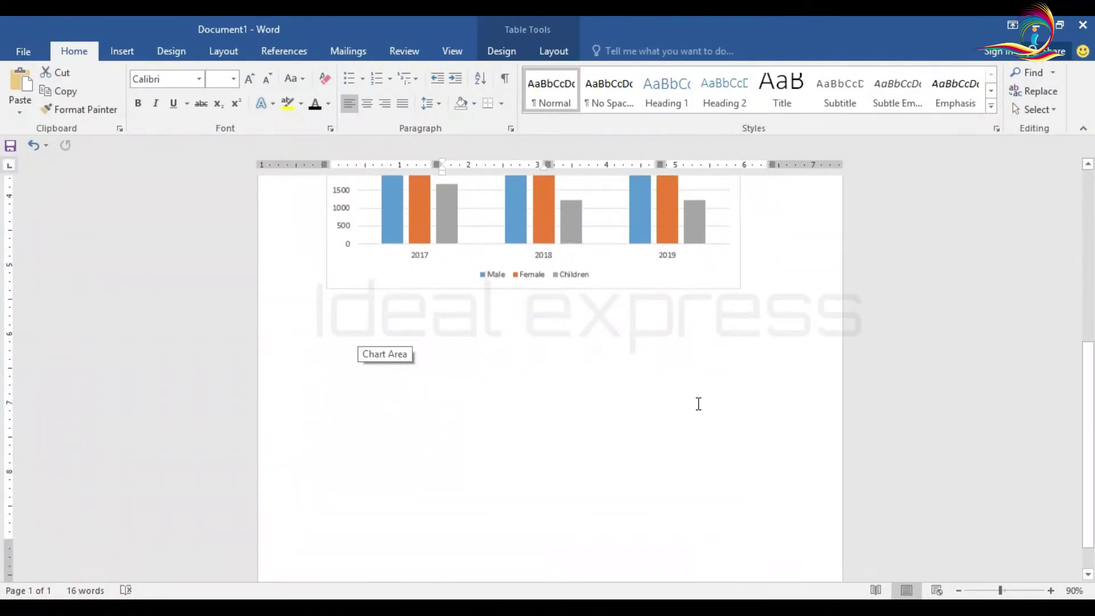
- Insert a second Clustered Column chart on a new line below the first chart
left_click(460, 347)
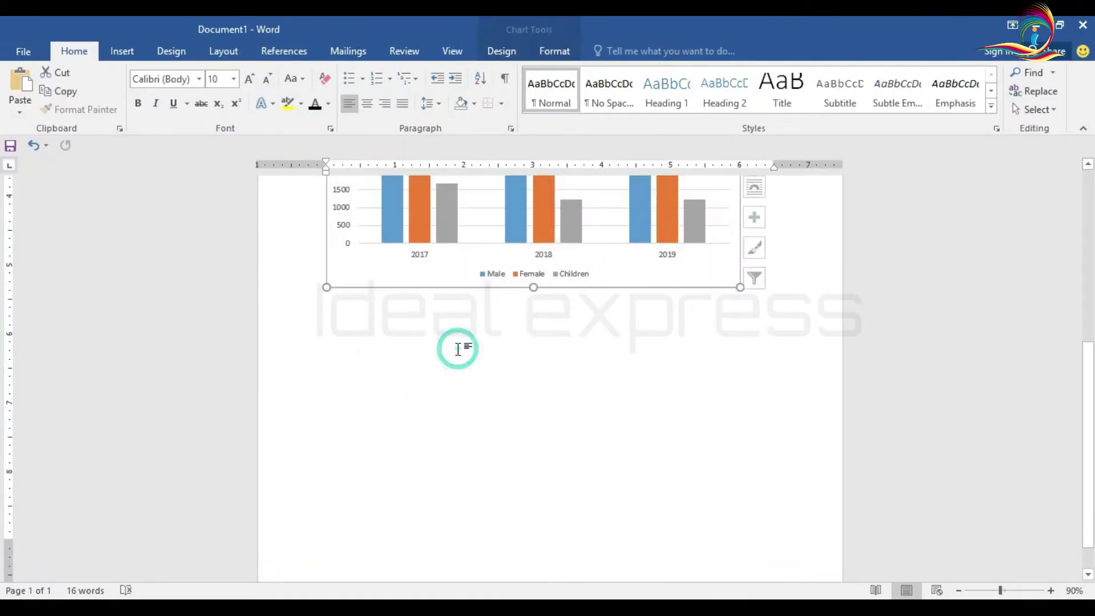
left_click(799, 279)
key("Return")
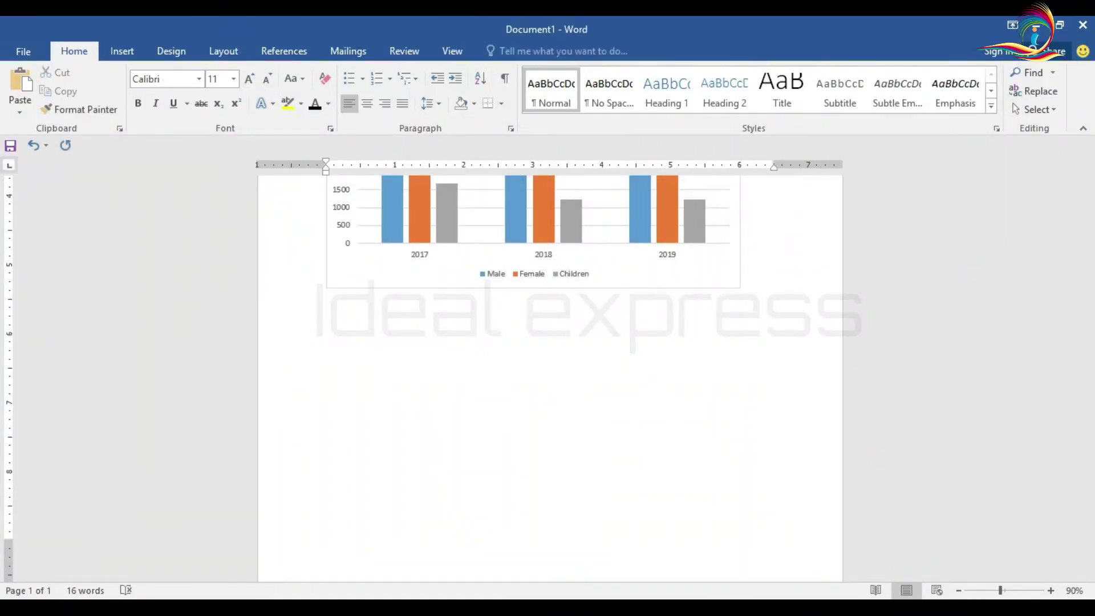
left_click(122, 52)
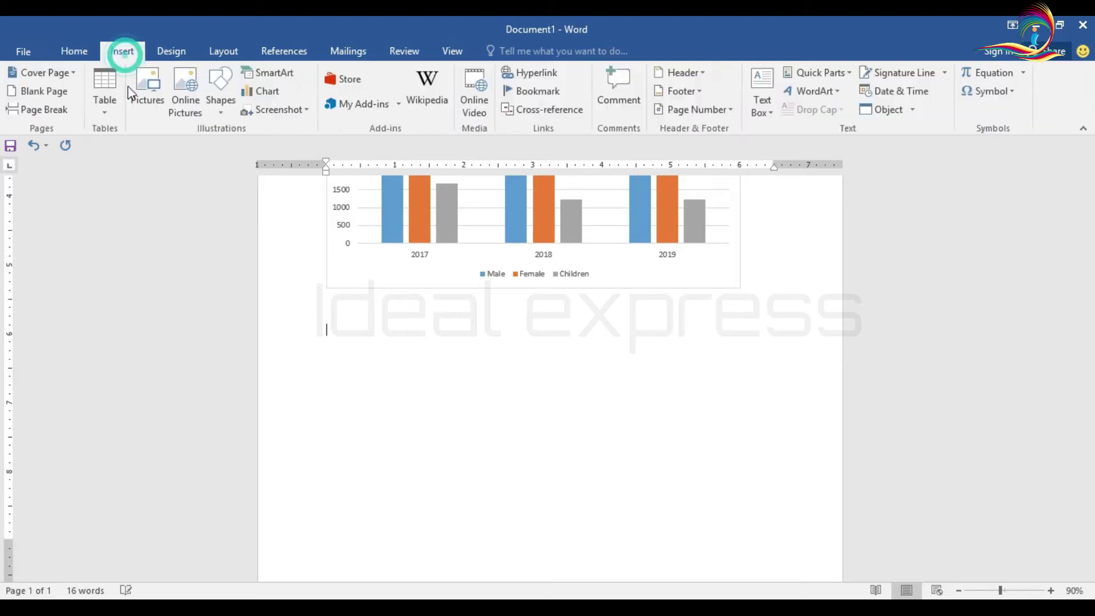
left_click(251, 92)
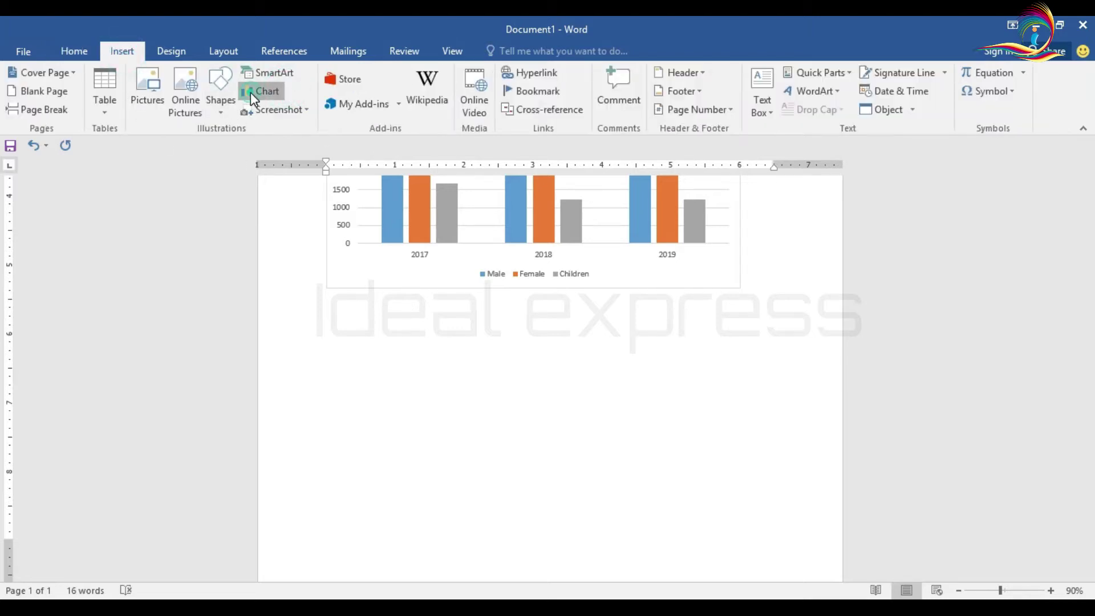
double_click(510, 285)
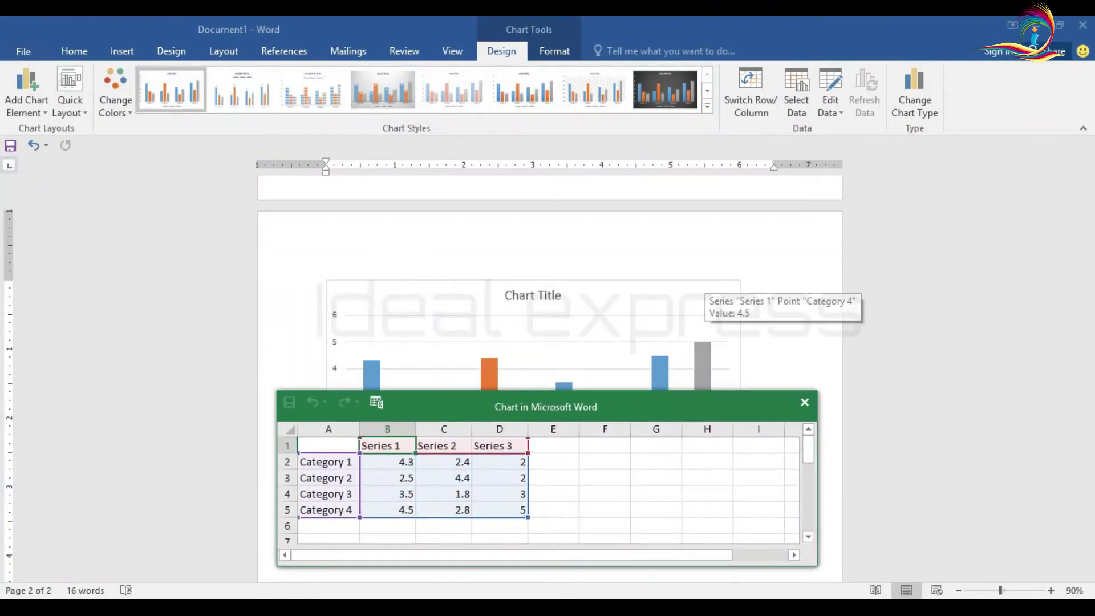
- Replace the second chart's series headings with 2017, 2018 and 2019, and its first three category labels with Male, Female and Children
left_click(809, 254)
scroll(682, 277, "up", 8)
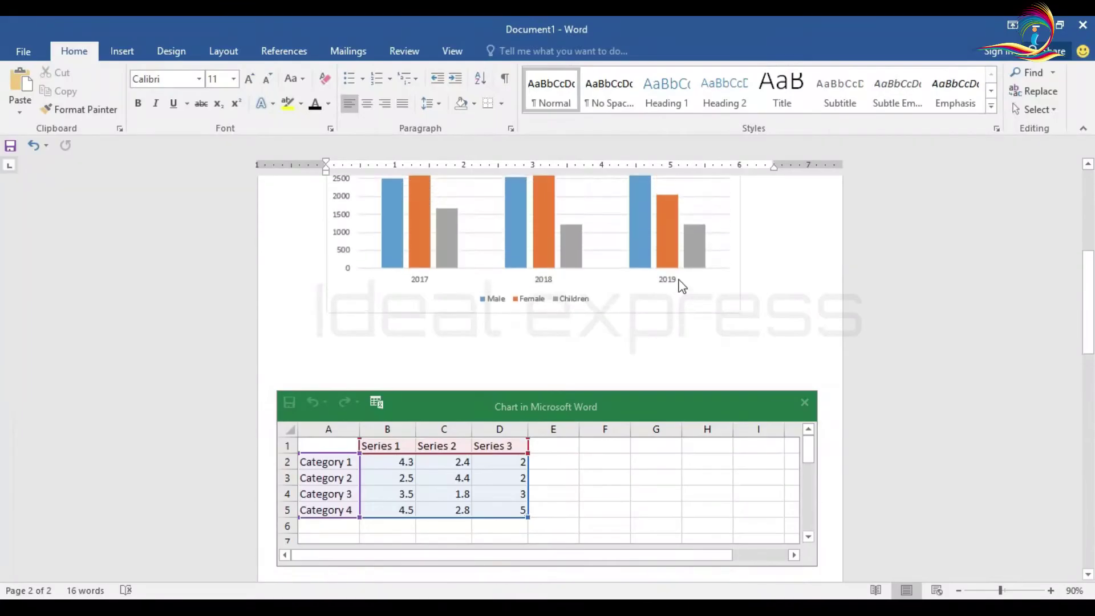
scroll(682, 286, "up", 5)
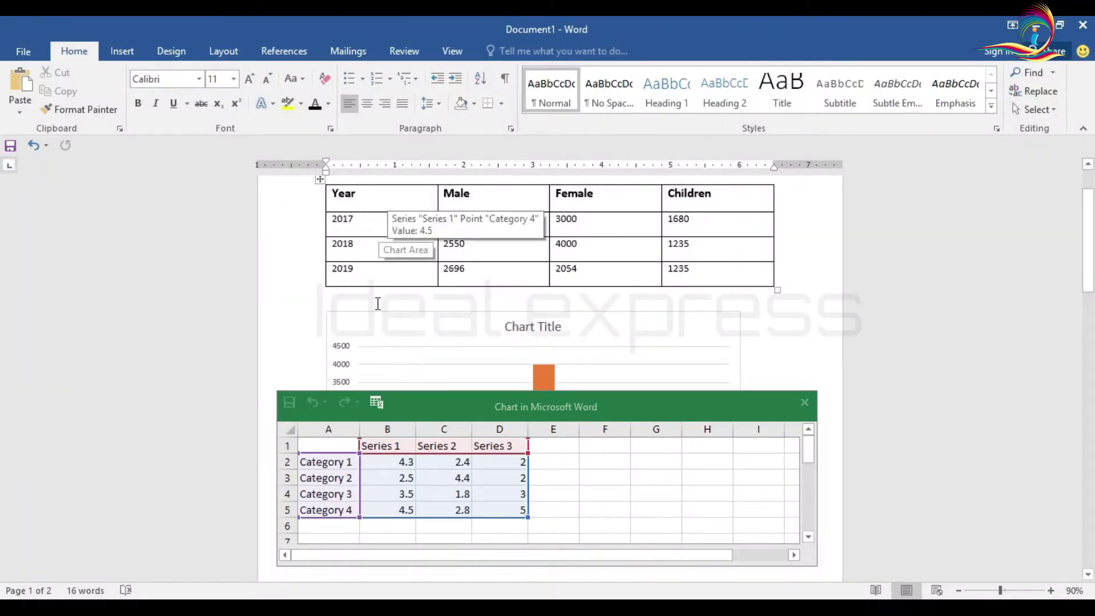
left_click(377, 444)
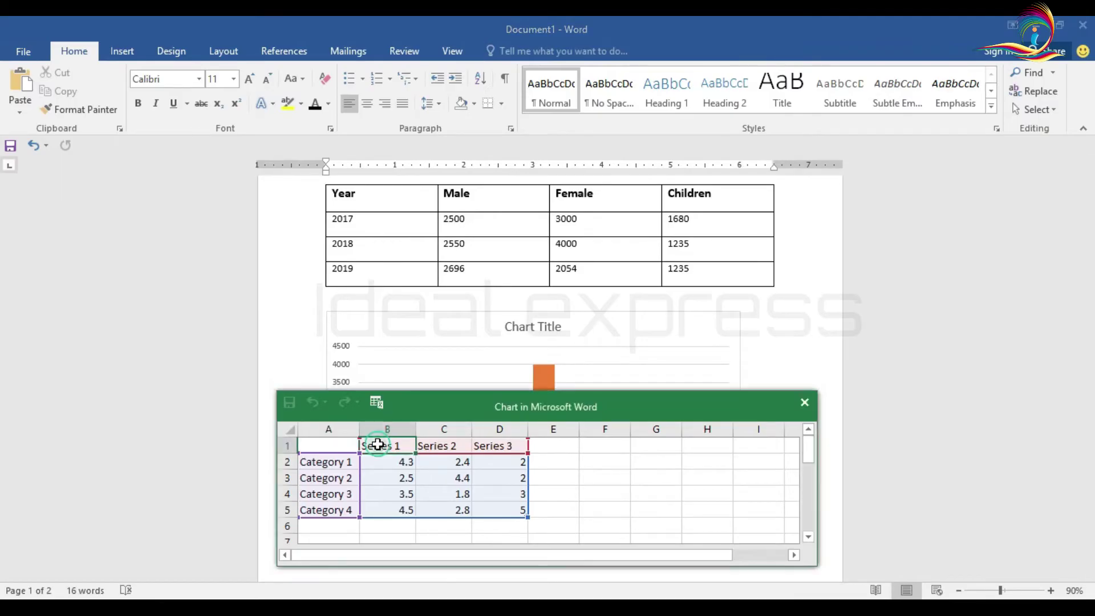
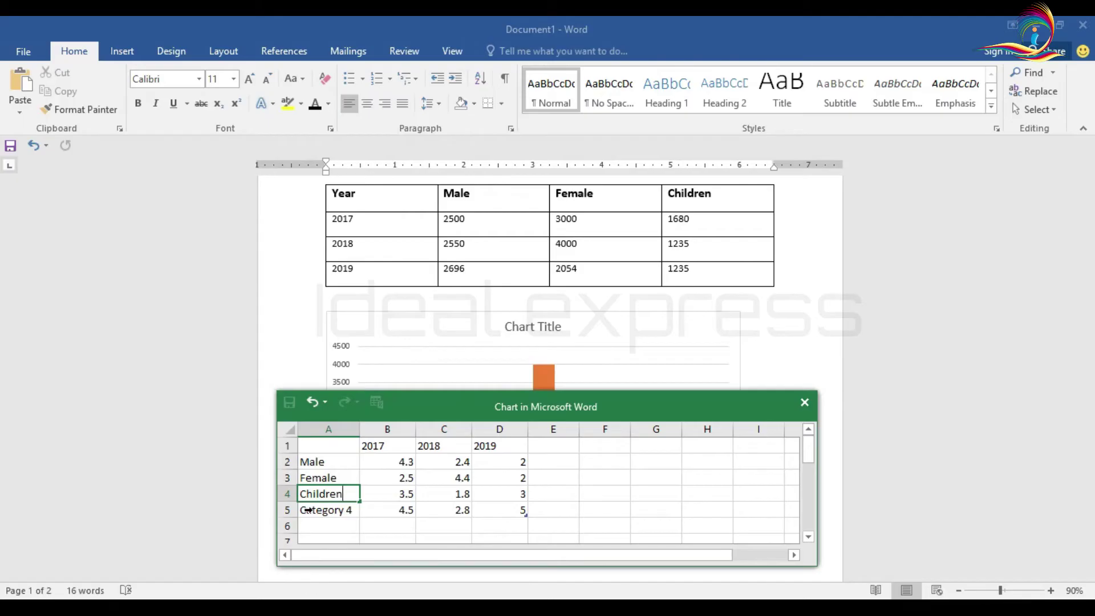
- Delete the unused Category 4 row from the second chart's data sheet and shift the sheet slightly
left_click(288, 510)
right_click(297, 510)
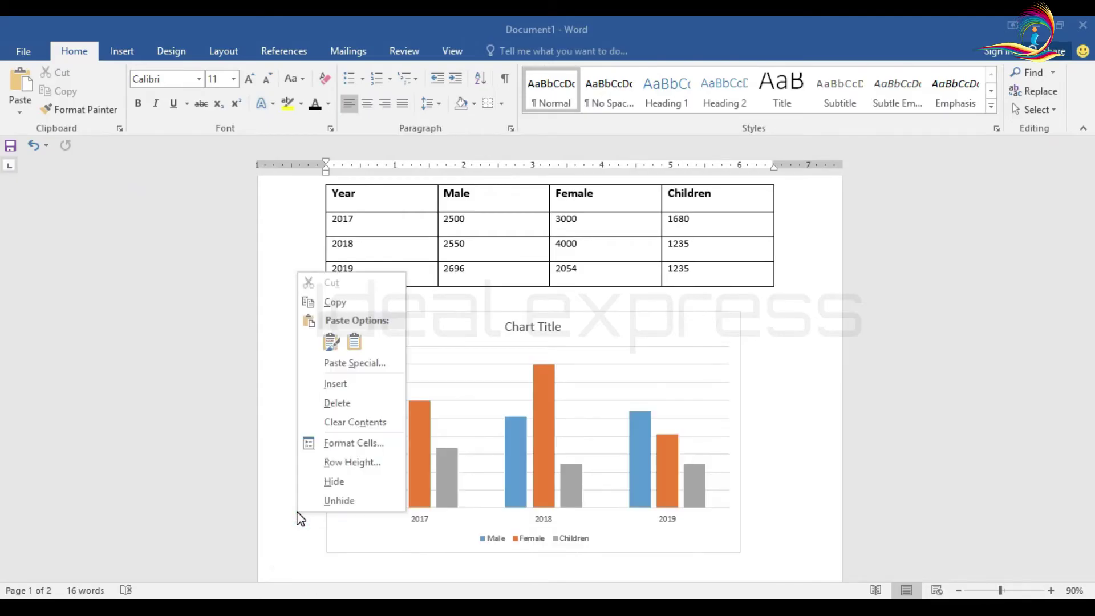
left_click(354, 403)
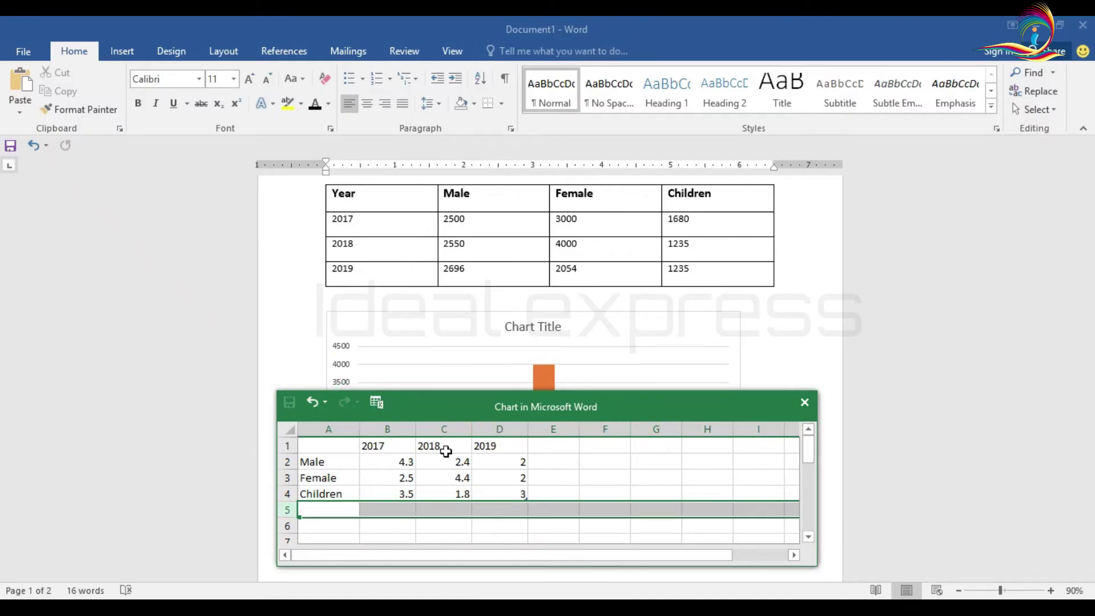
left_click_drag(661, 409, 674, 408)
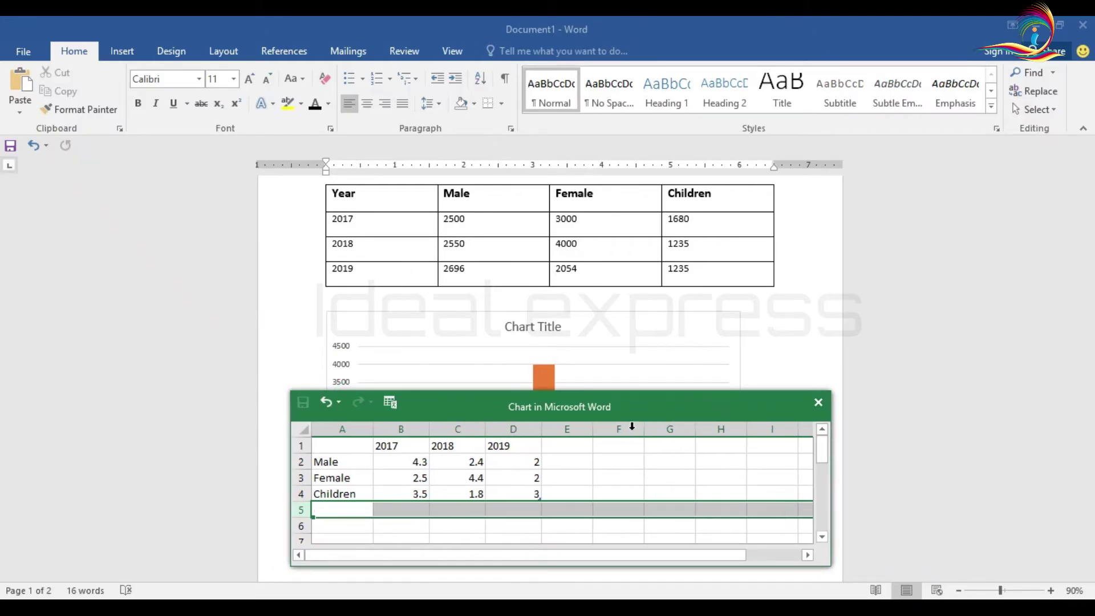
- Fill the Male row of the data sheet with 2500, 2550 and 2696 for 2017 to 2019
left_click(394, 462)
type("2500")
key("Tab")
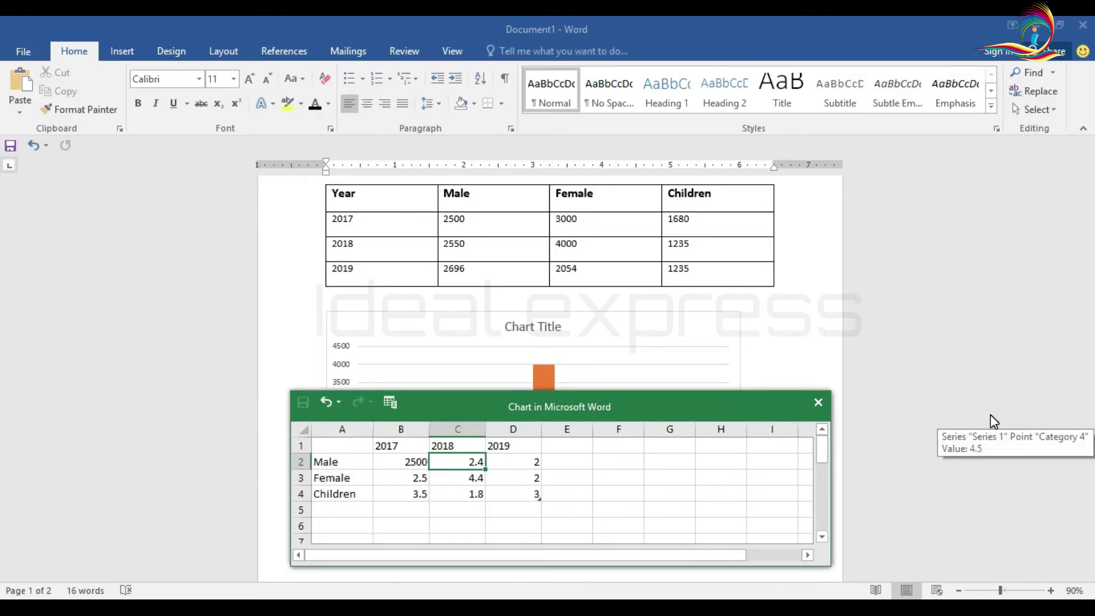
type("22")
key("Tab")
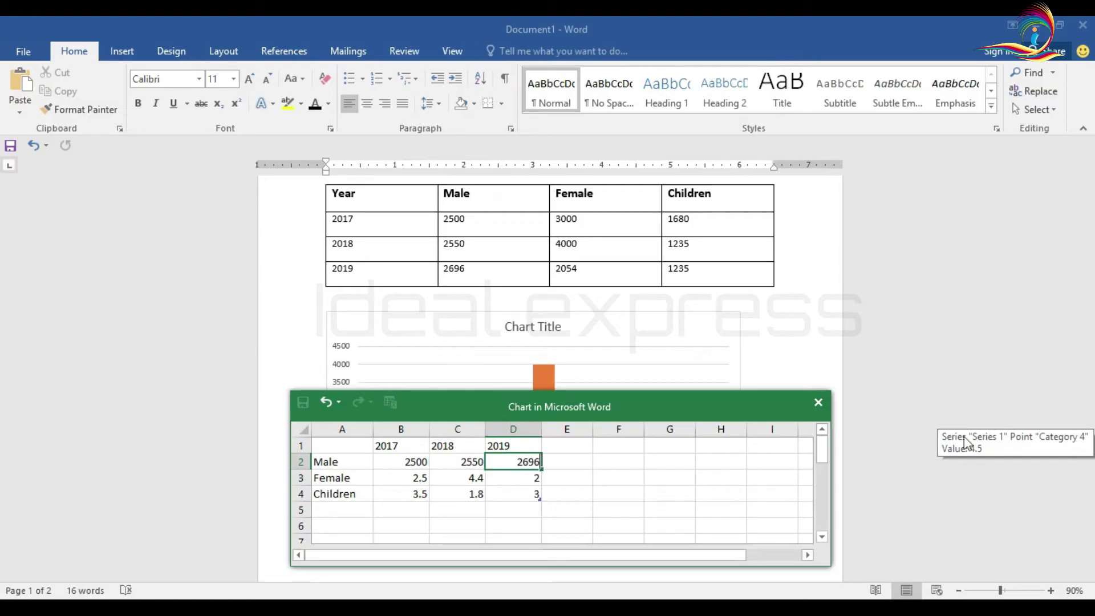
- Fill the Female row of the data sheet with 3000, 4000 and 2054 for 2017 to 2019
left_click(410, 476)
type("3000")
key("Tab")
type("4")
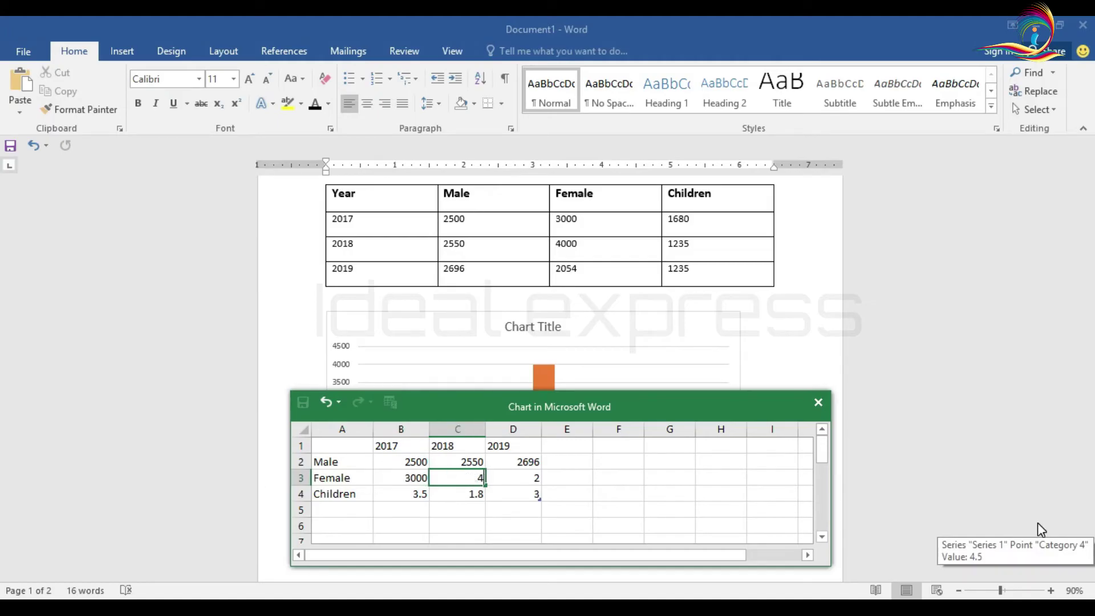
key("Tab")
type("2054")
key("Return")
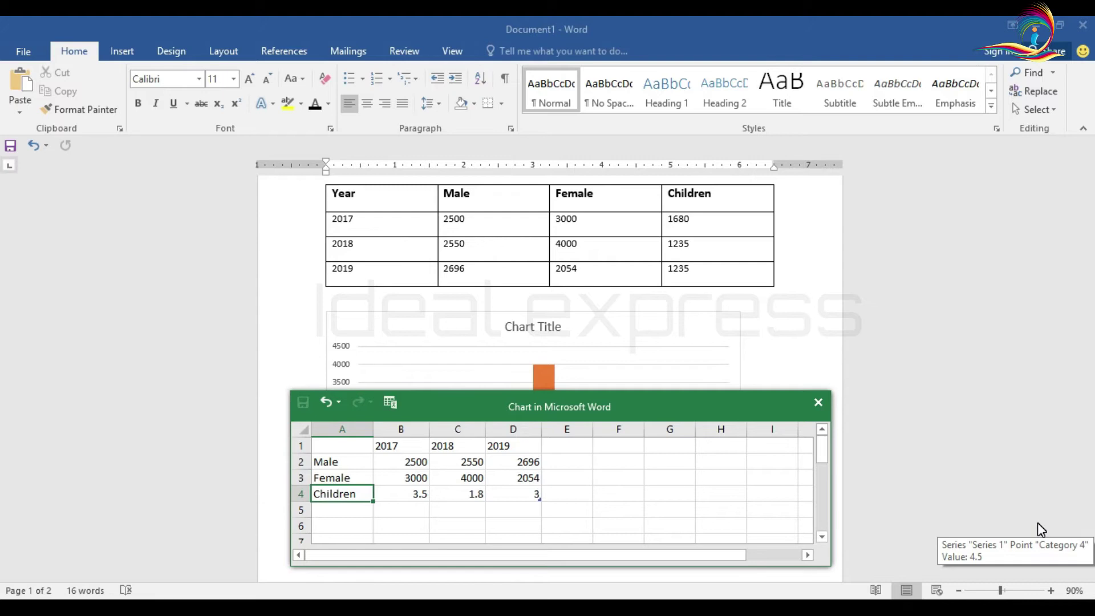
- Fill the Children row with 1680, 1235 and 1235 for 2017 to 2019, and close the data sheet
key("Tab")
type("1680")
key("Tab")
type("1235")
key("Tab")
type("12")
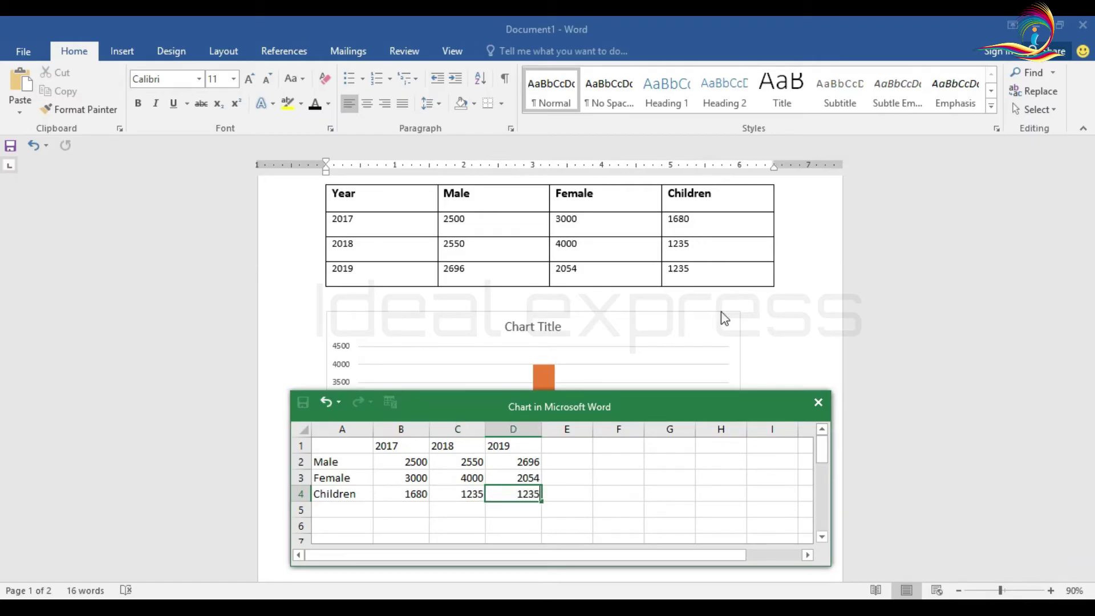
left_click(819, 402)
- Compare the table and the by-year chart with the second chart, which groups the figures by Male, Female and Children
scroll(721, 457, "down", 1)
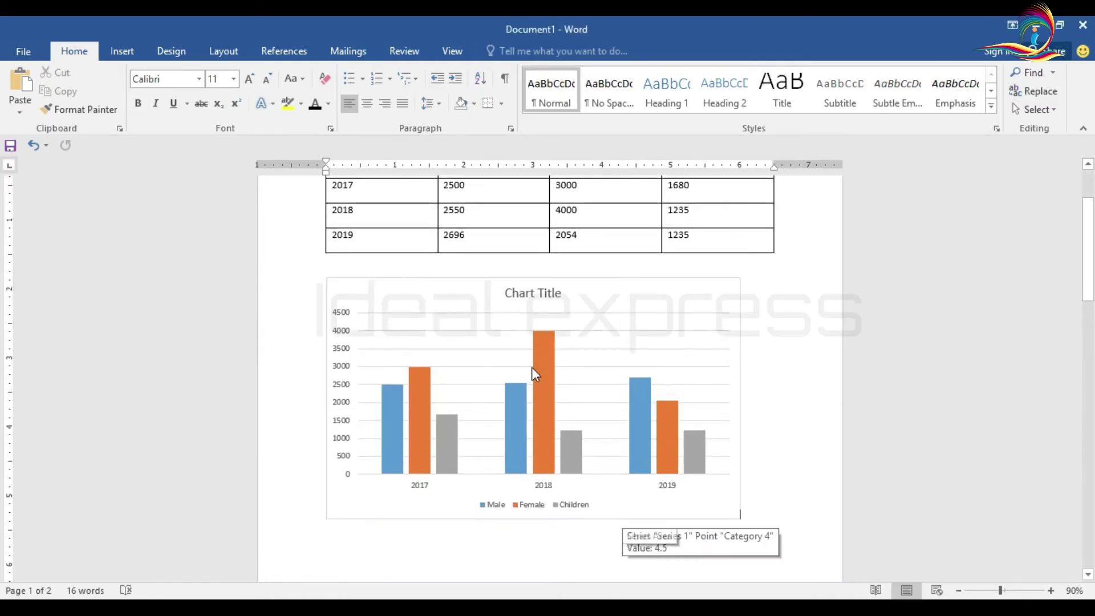
scroll(527, 373, "up", 3)
scroll(535, 457, "down", 4)
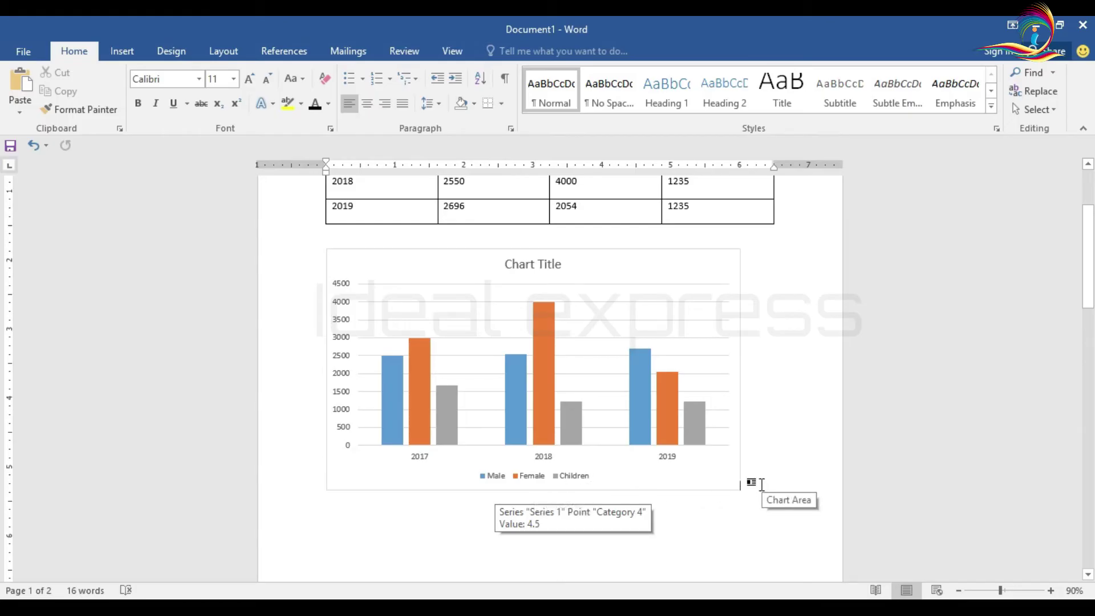
scroll(762, 484, "up", 4)
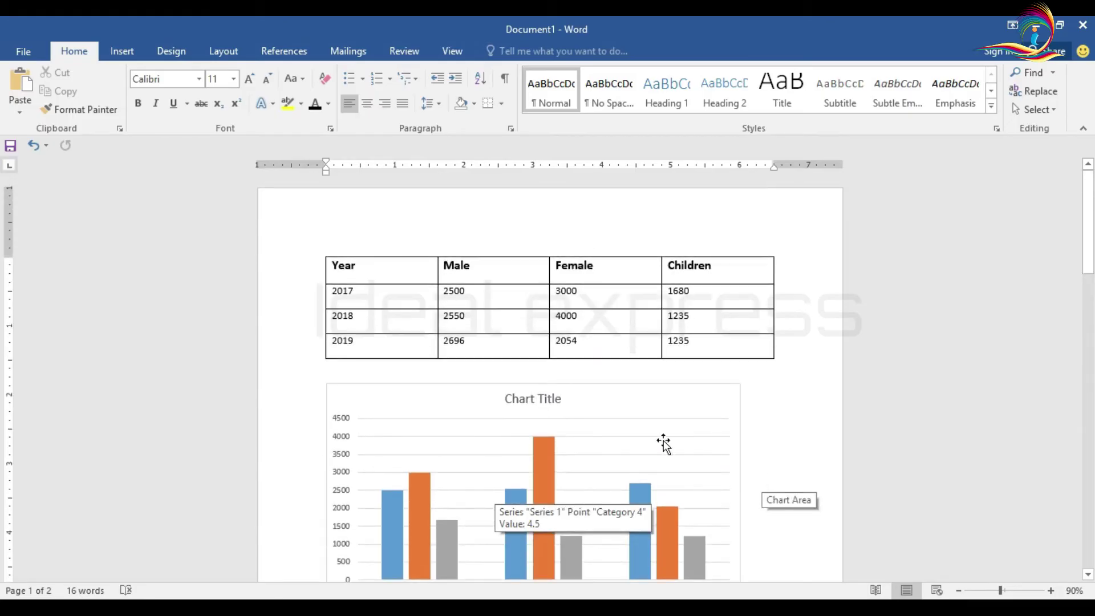
scroll(729, 455, "down", 5)
scroll(659, 438, "down", 4)
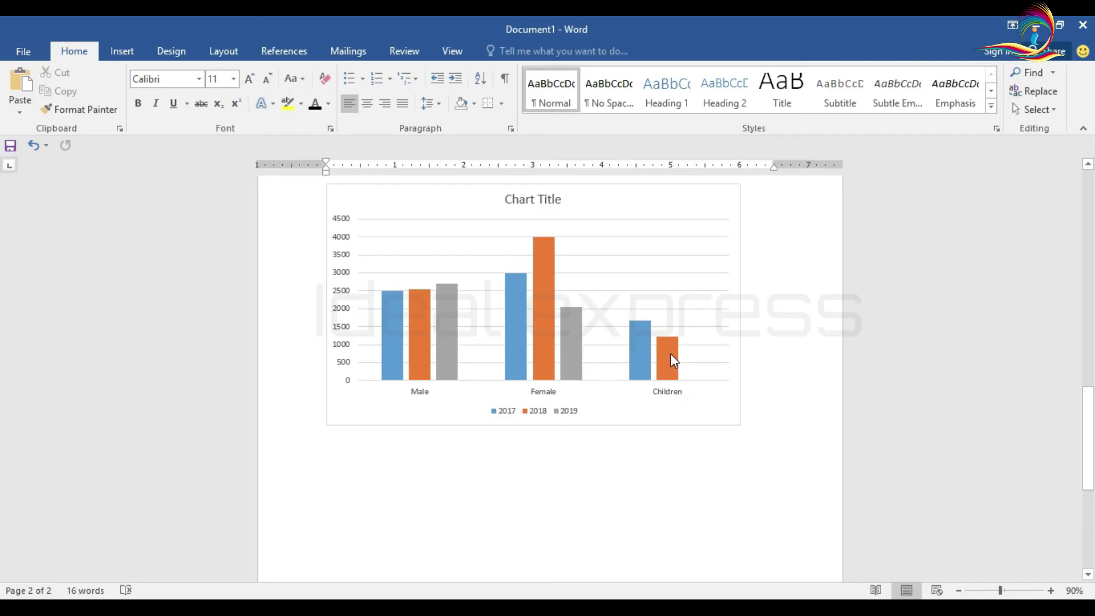
- Reopen the second chart's data sheet to refresh its columns, move it clear of the chart and close it
right_click(703, 317)
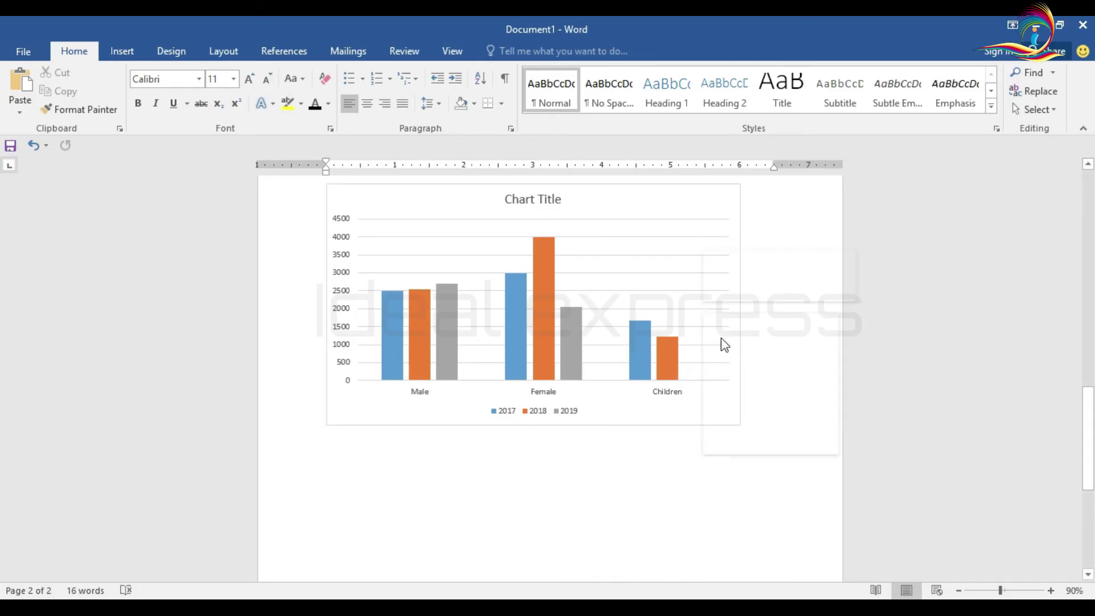
left_click(768, 405)
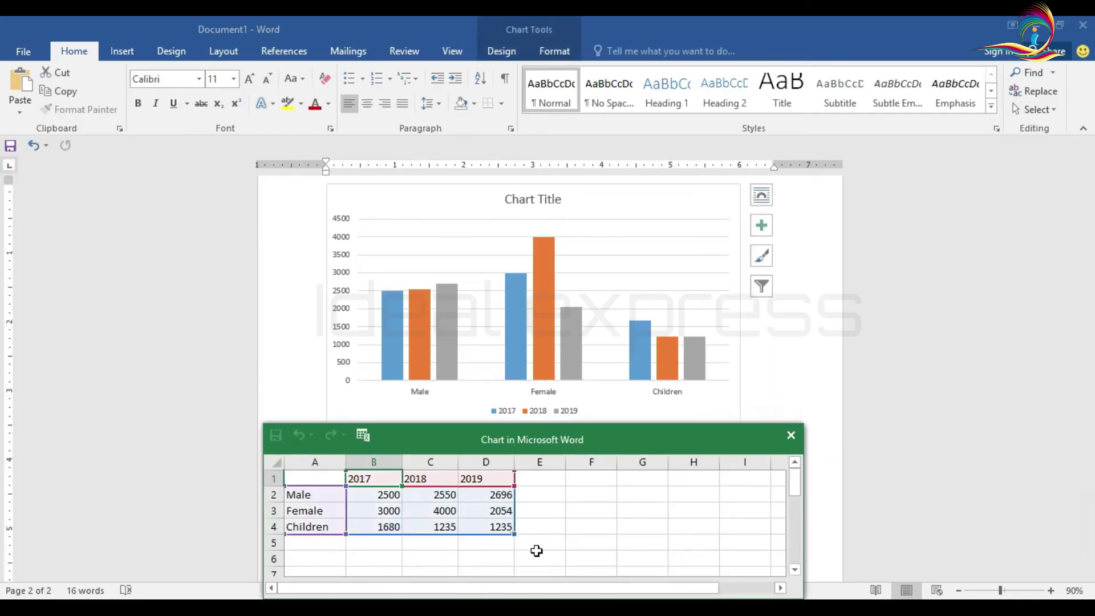
left_click(421, 557)
left_click_drag(522, 440, 657, 461)
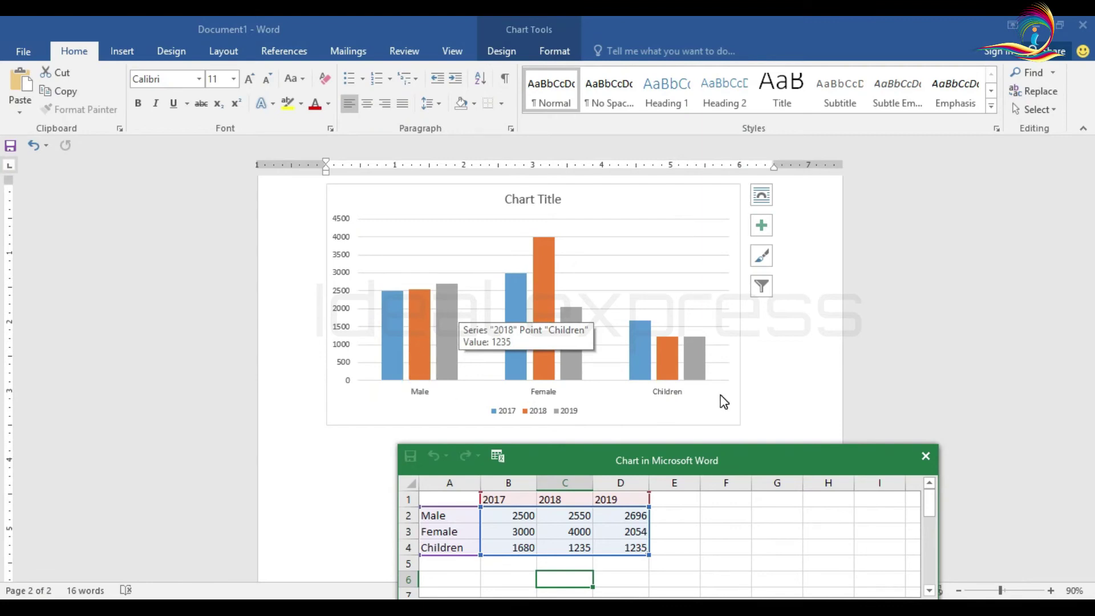
left_click(925, 456)
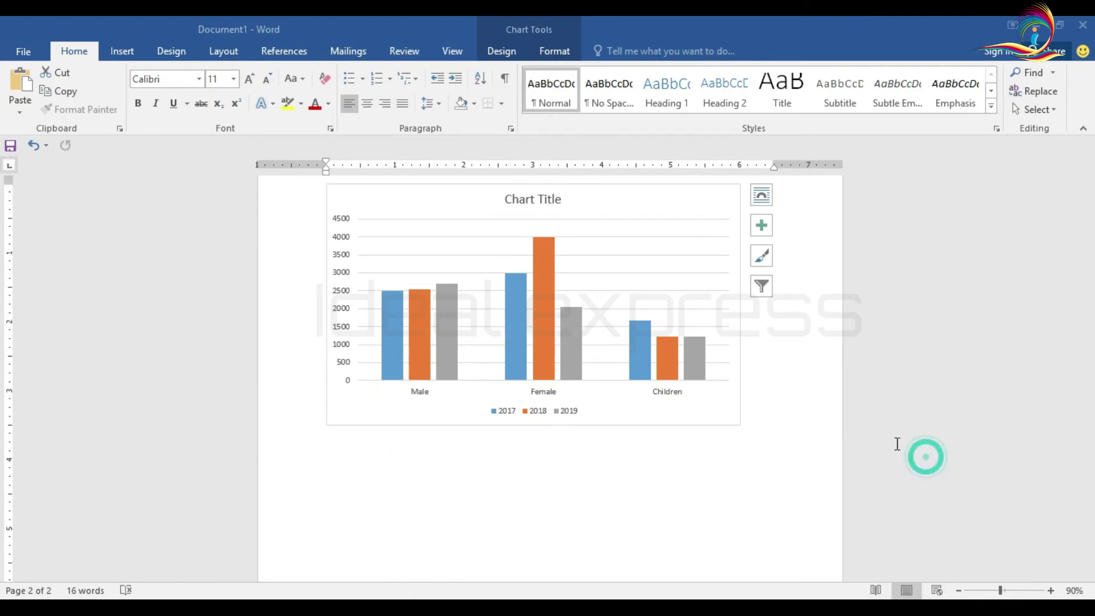
- Preview the available color palettes on the first chart and apply the colorful Color 1 palette
left_click(801, 374)
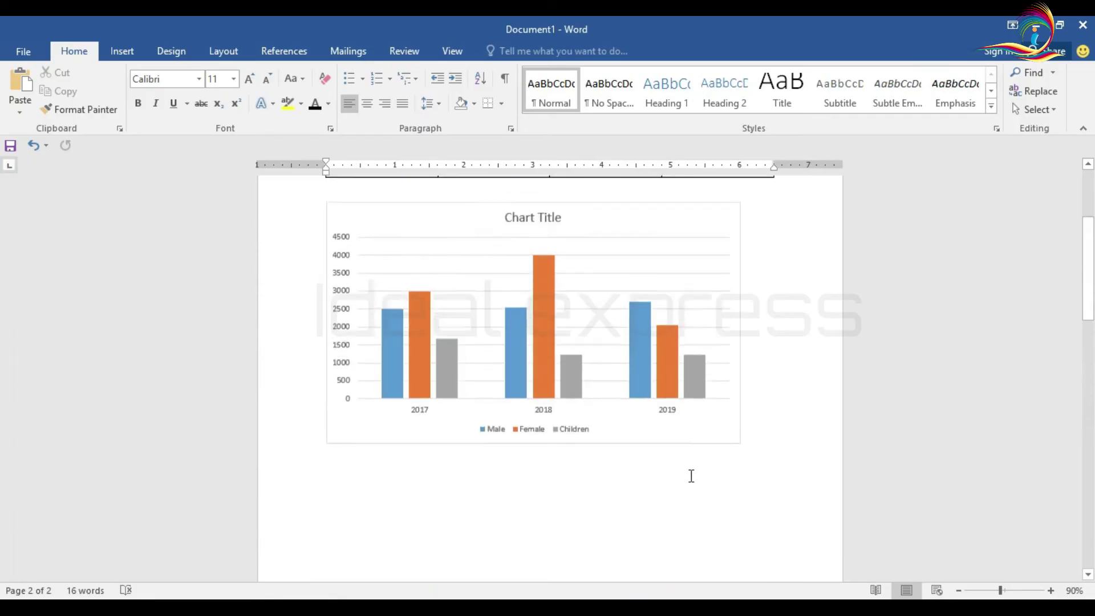
scroll(691, 476, "up", 3)
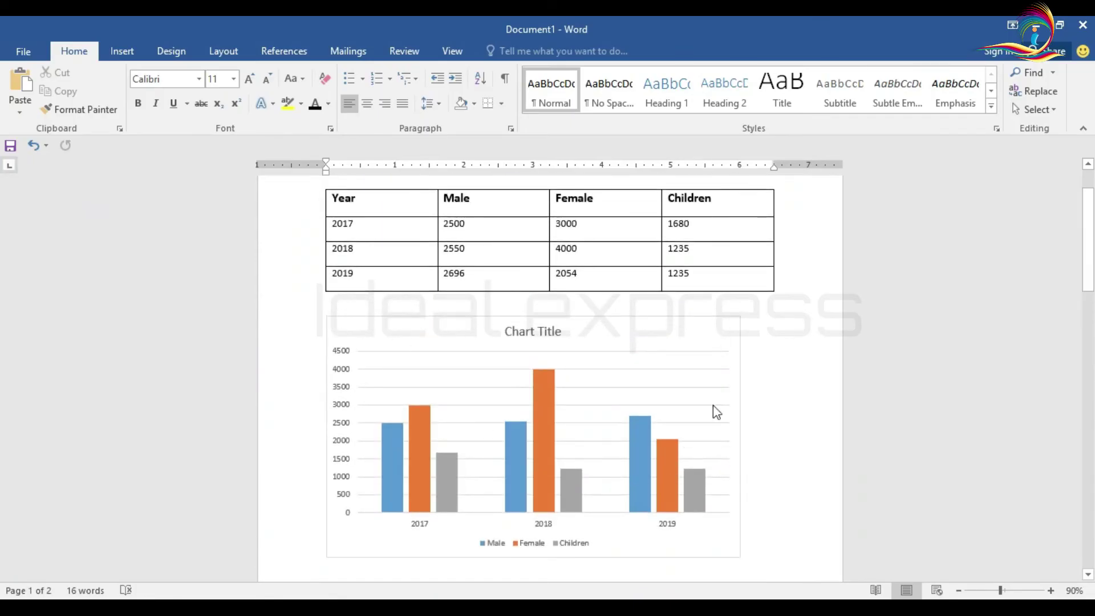
scroll(509, 521, "down", 2)
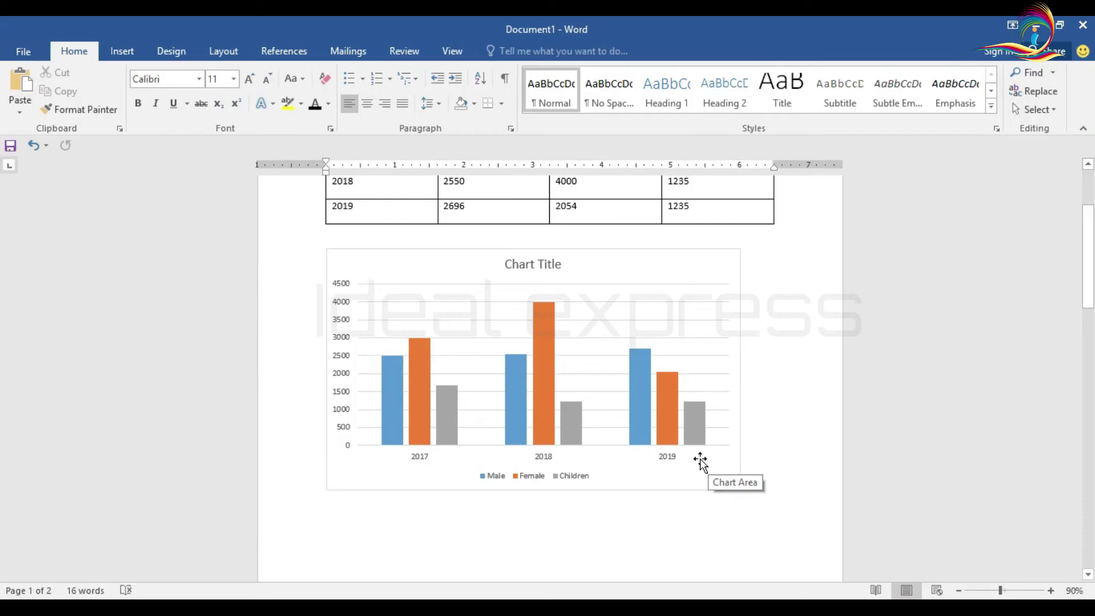
left_click(725, 475)
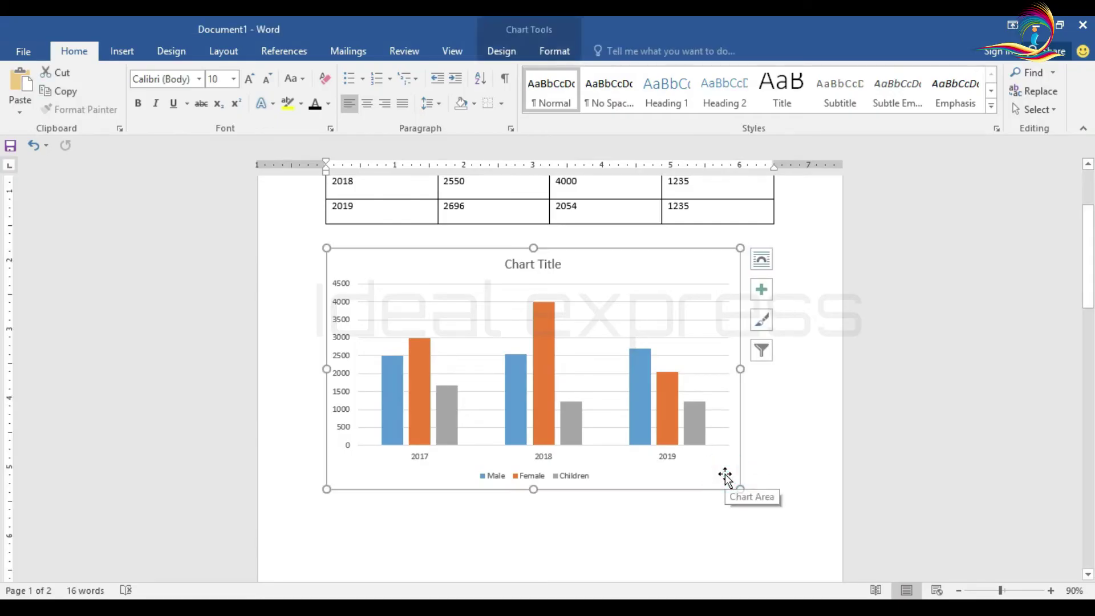
left_click(530, 29)
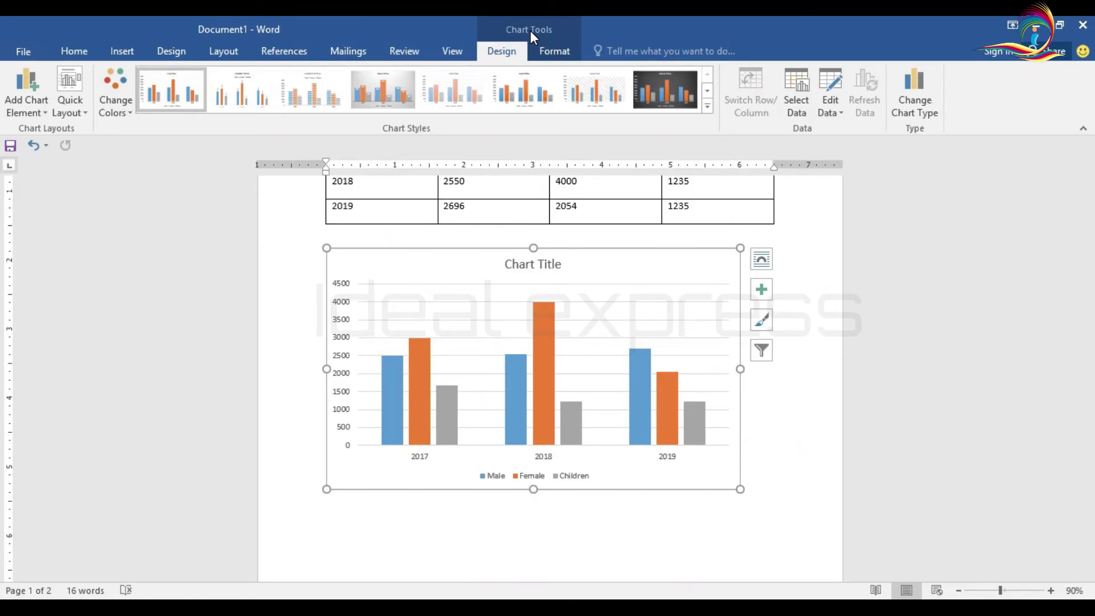
left_click(120, 115)
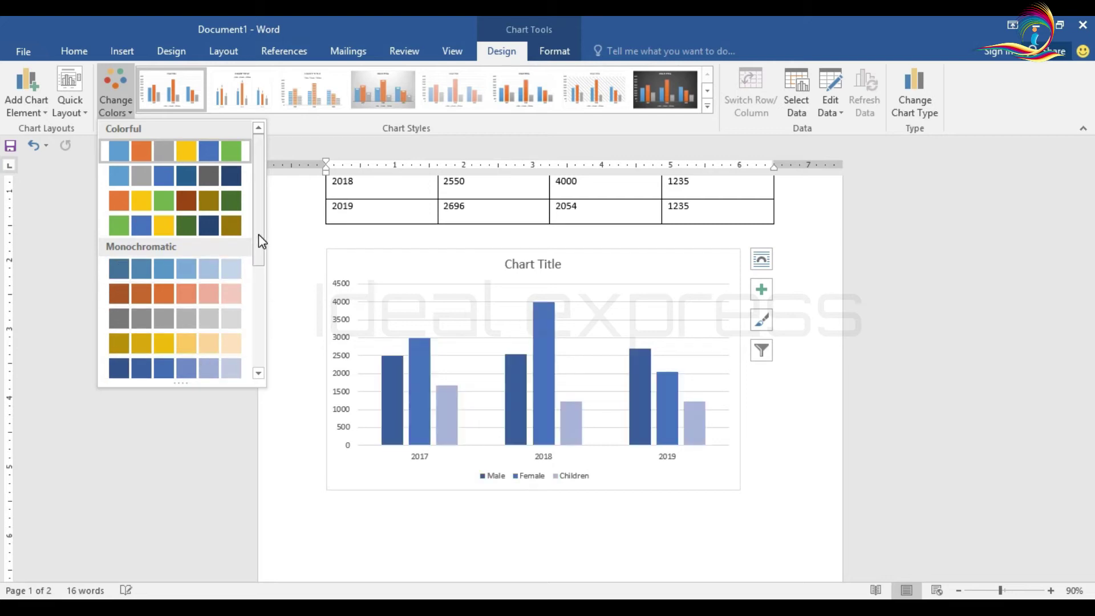
left_click_drag(259, 234, 276, 374)
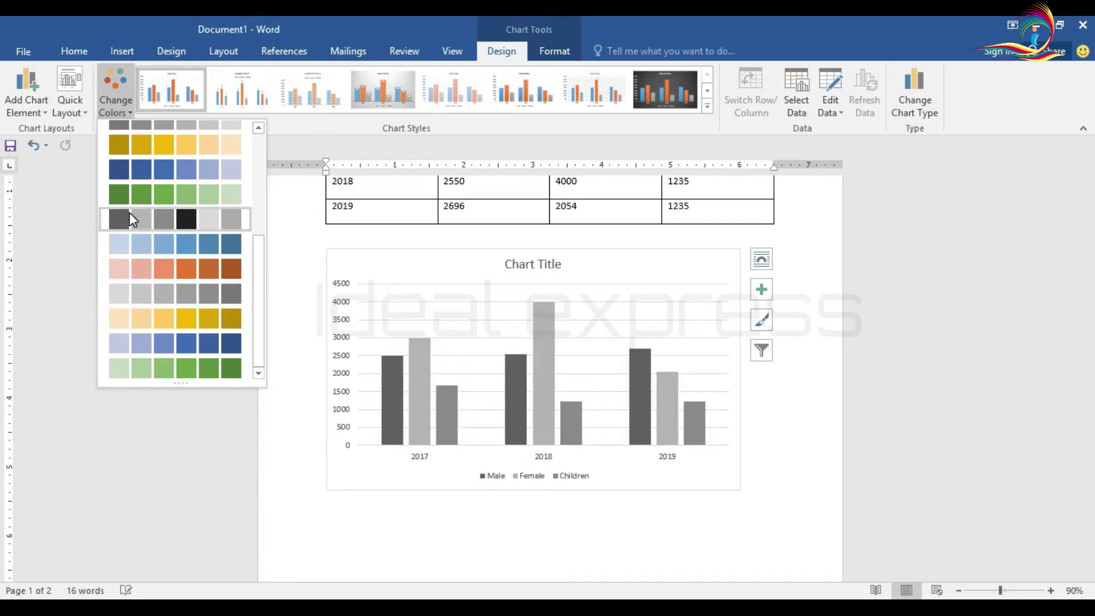
scroll(142, 156, "up", 5)
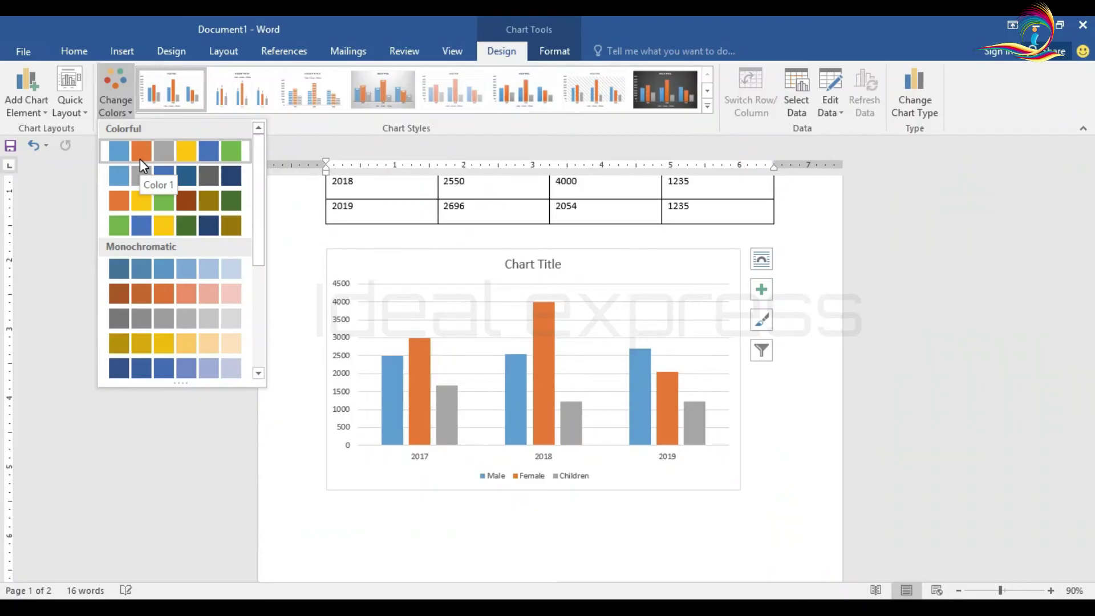
left_click(139, 159)
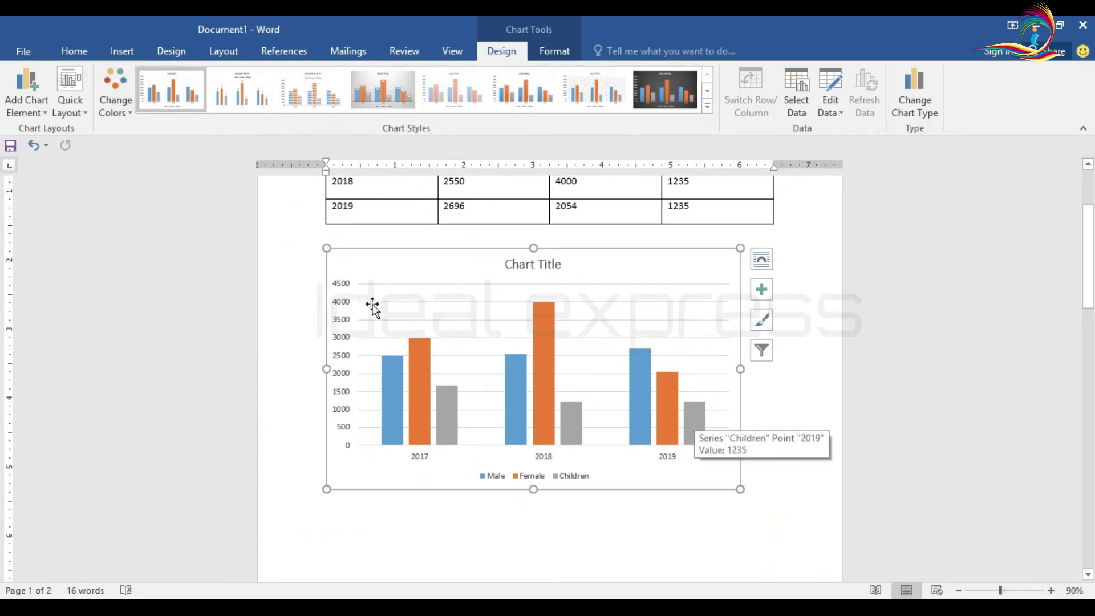
- Review the chart element options, and open the by-year chart's data sheet to view its figures before closing it
left_click(43, 119)
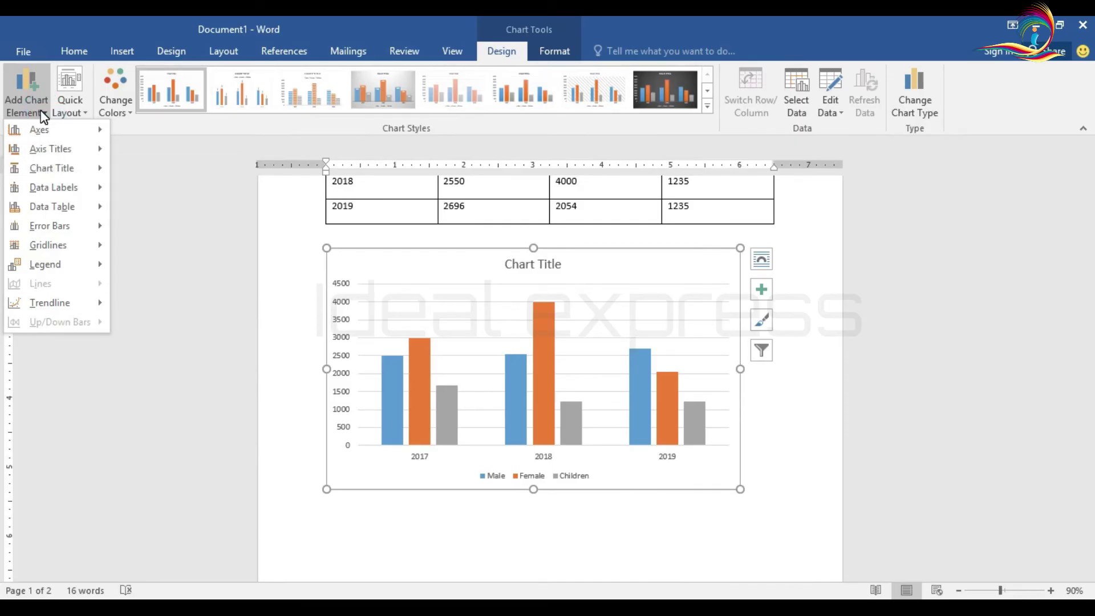
left_click(786, 445)
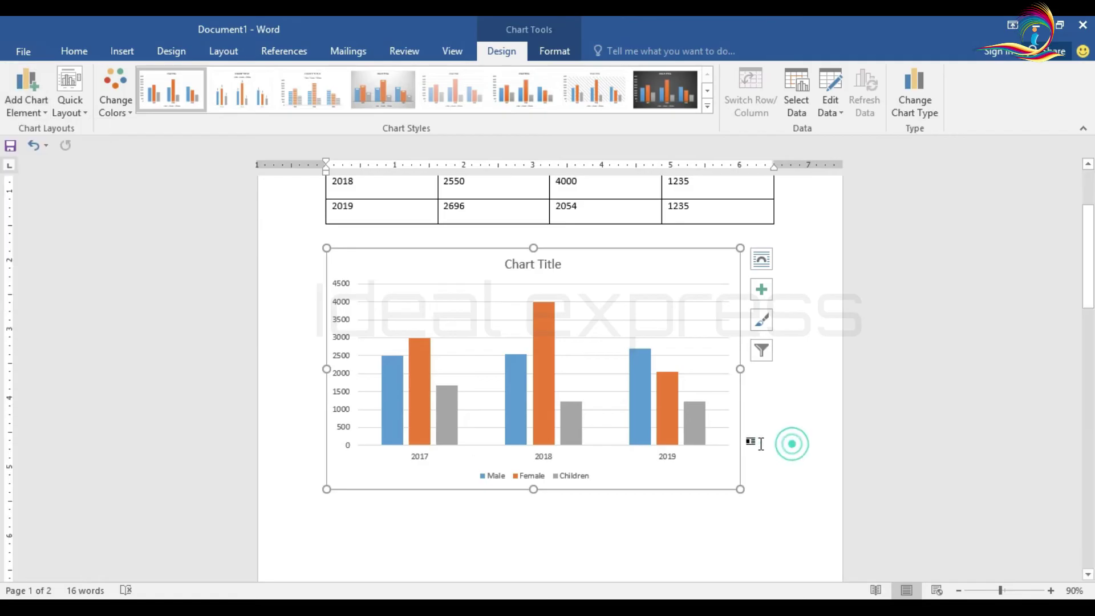
right_click(723, 462)
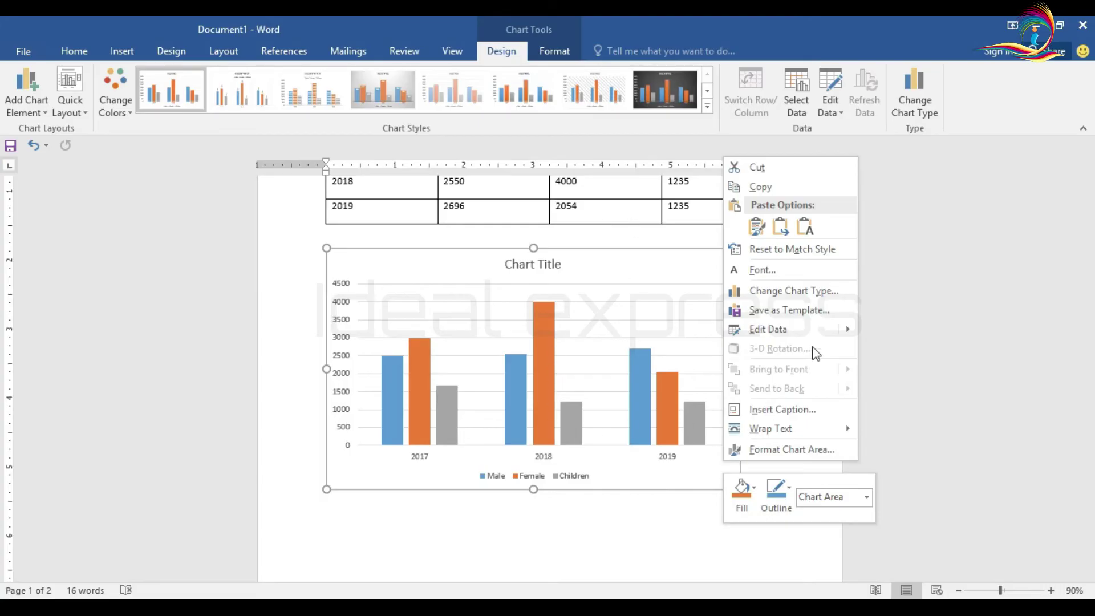
mouse_move(839, 330)
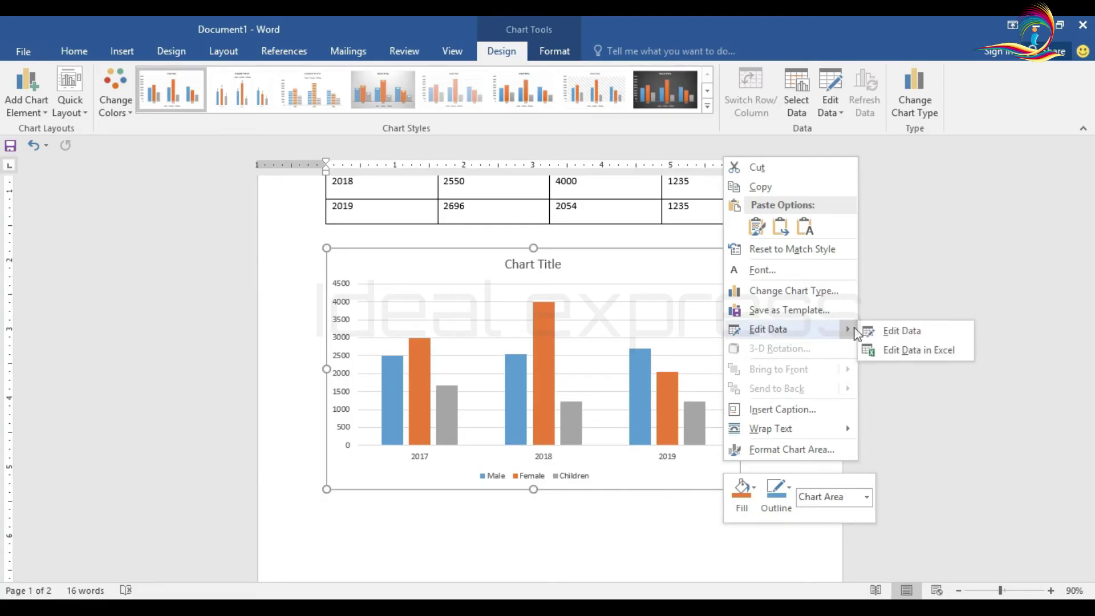
left_click(892, 332)
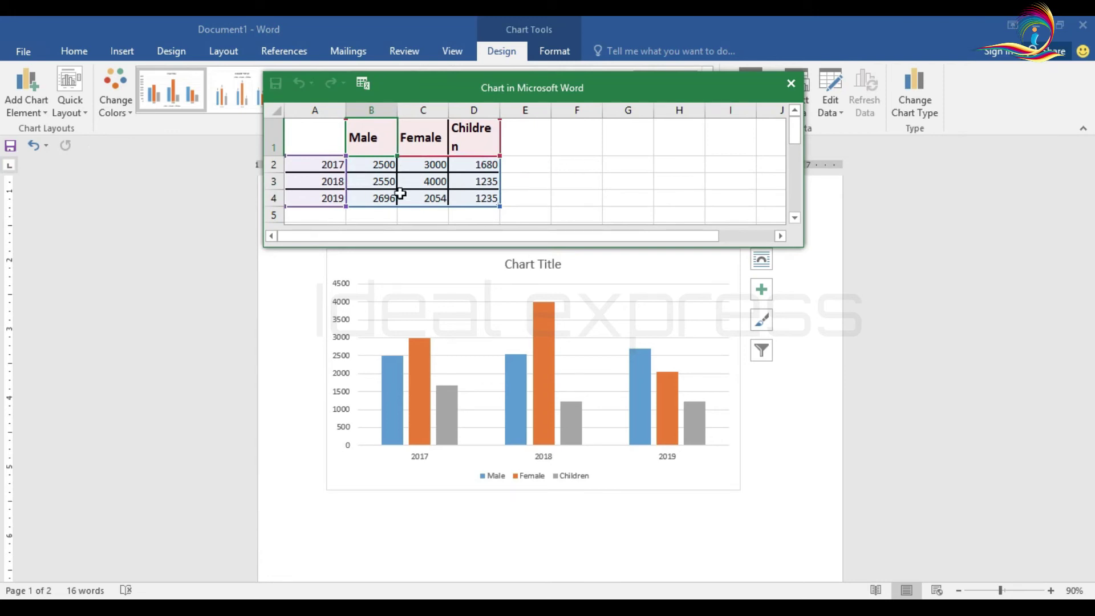
left_click(791, 86)
- Set the by-year chart's text wrapping to Through and move the chart slightly down and to the right
right_click(707, 482)
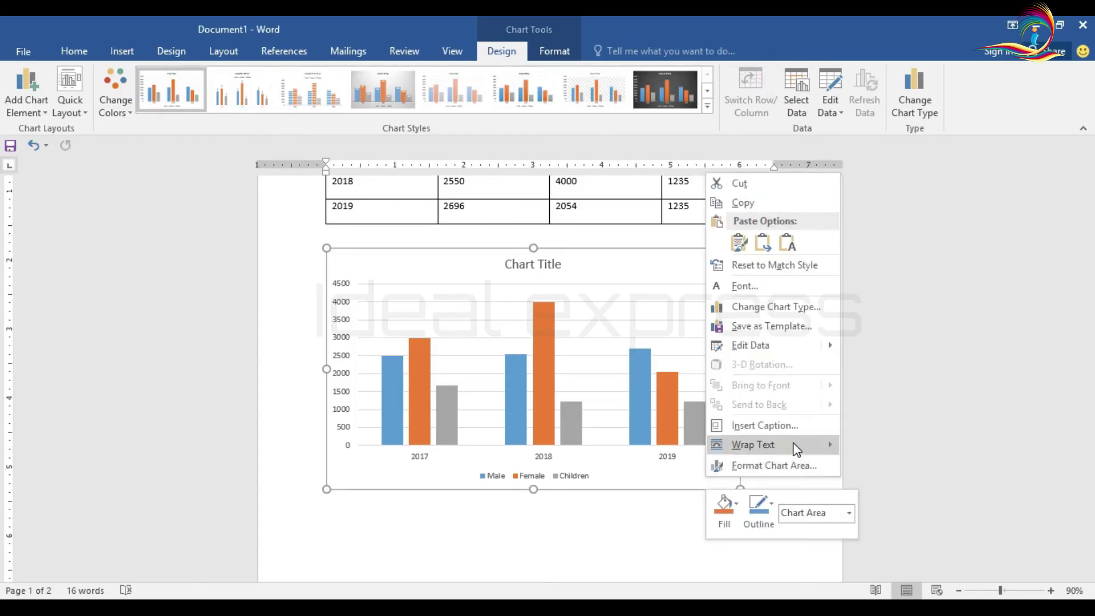
mouse_move(797, 450)
left_click(886, 428)
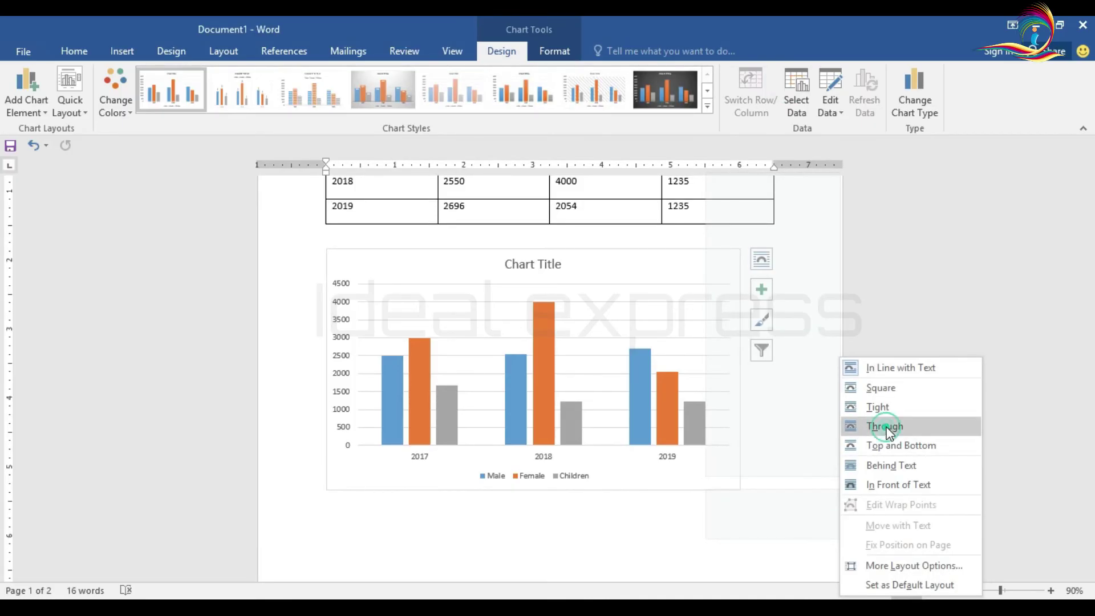
mouse_move(684, 471)
left_mouse_down()
mouse_move(685, 520)
mouse_move(711, 454)
mouse_move(689, 478)
mouse_move(678, 540)
mouse_move(691, 489)
left_mouse_up()
- Open the chart area's formatting options and set its fill to No fill
right_click(744, 481)
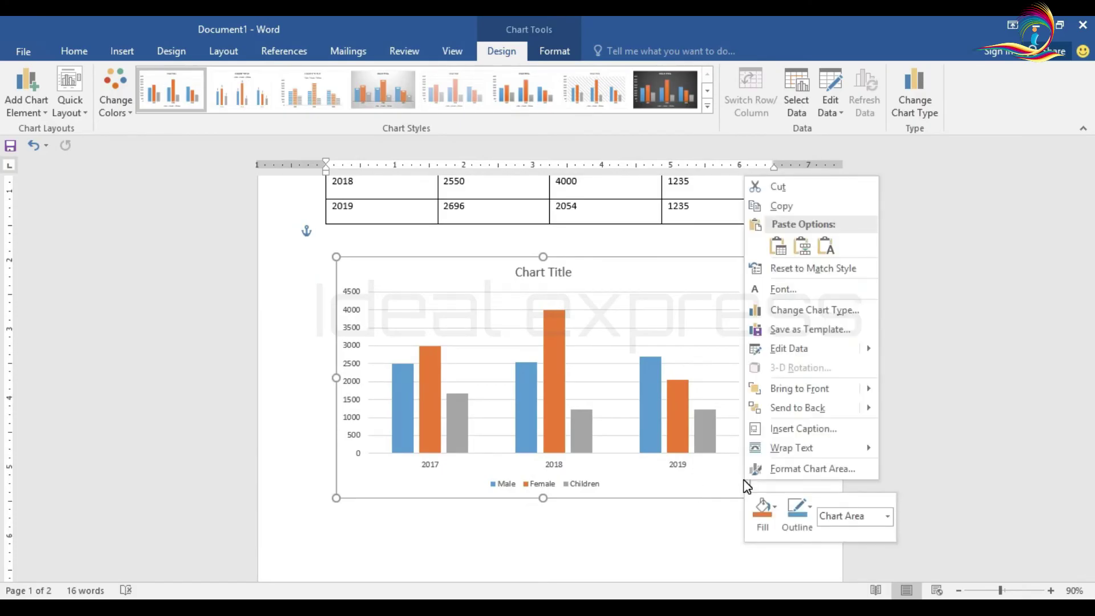
right_click(749, 485)
left_click(845, 453)
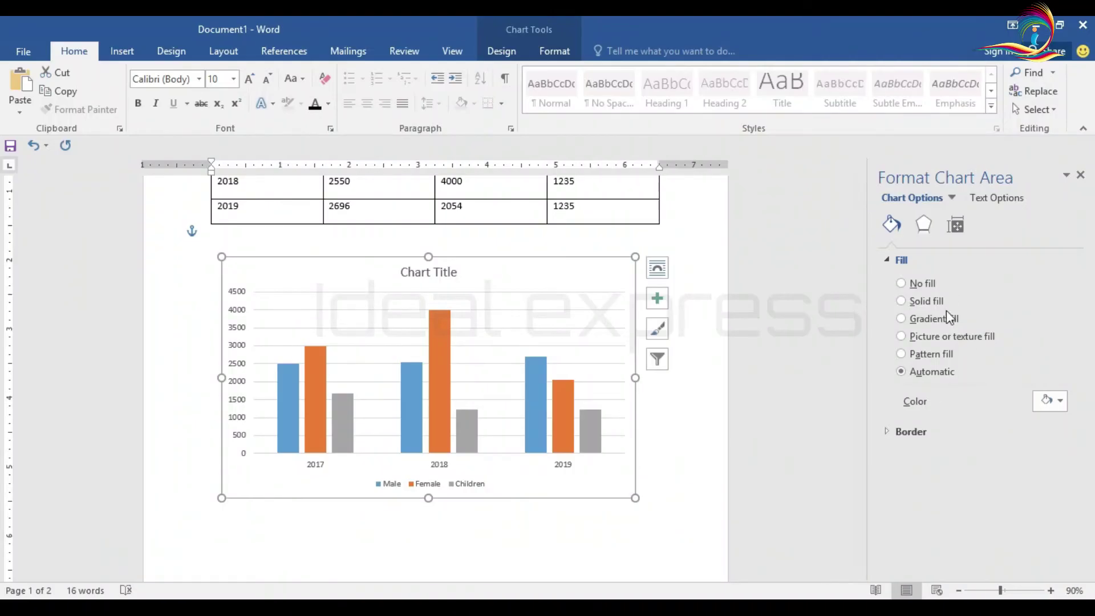
left_click(908, 290)
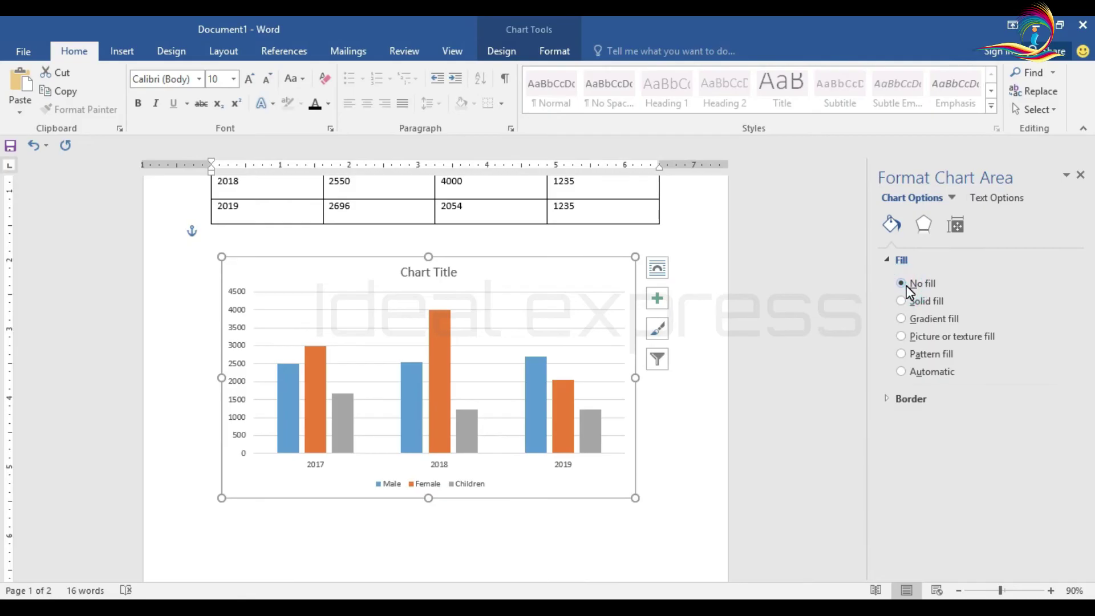
- Try the picture Free-3d-Wallpaper-for-Laptops.jpg as the chart area's background, and return the fill to No fill
left_click(902, 336)
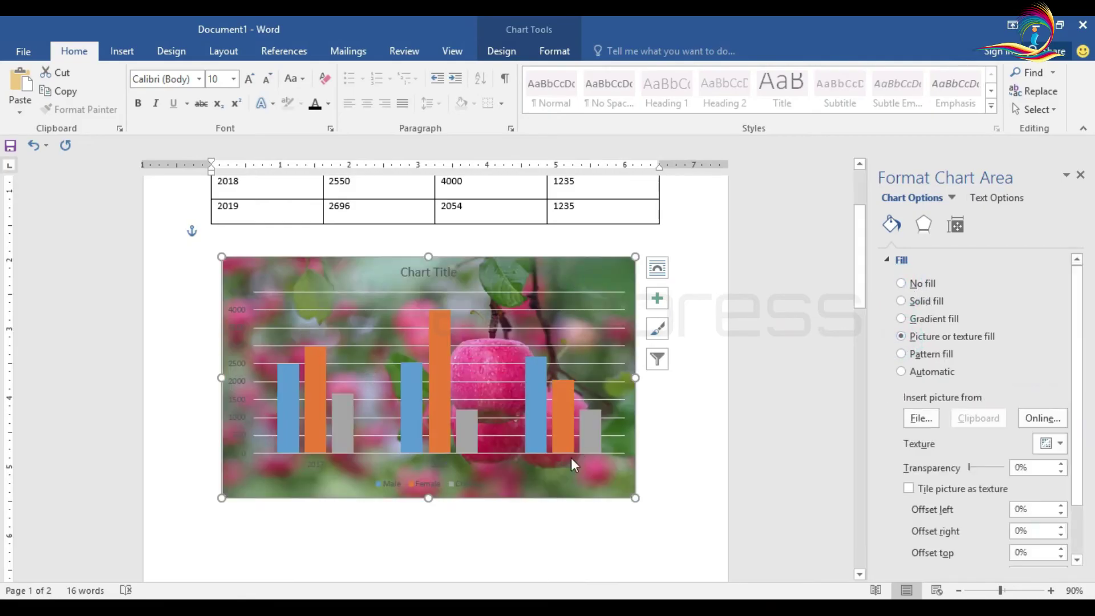
left_click(916, 419)
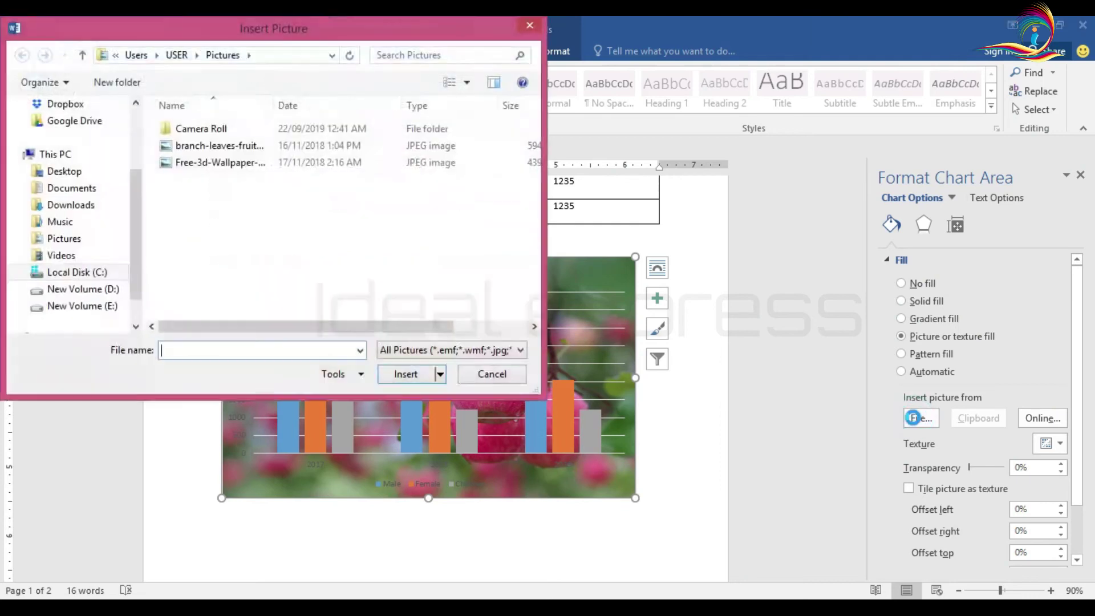
left_click(207, 165)
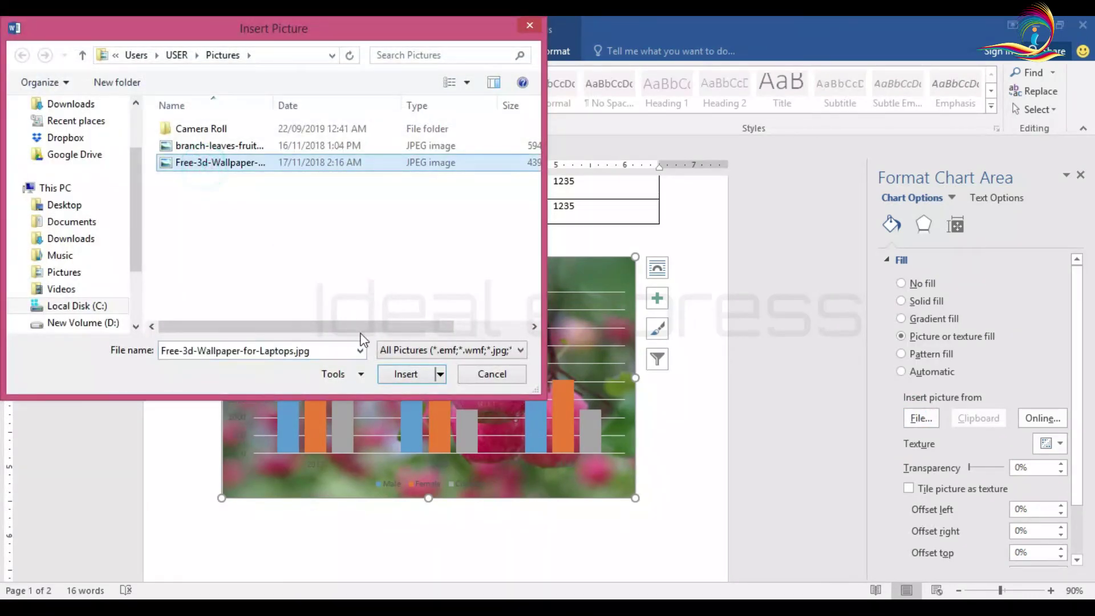
left_click(381, 374)
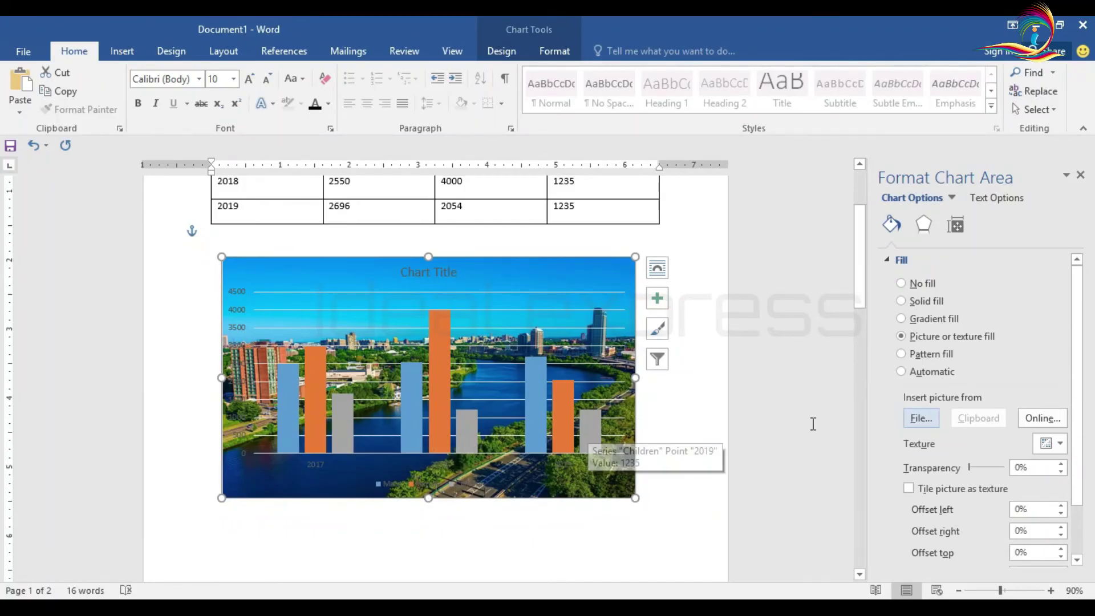
left_click(922, 283)
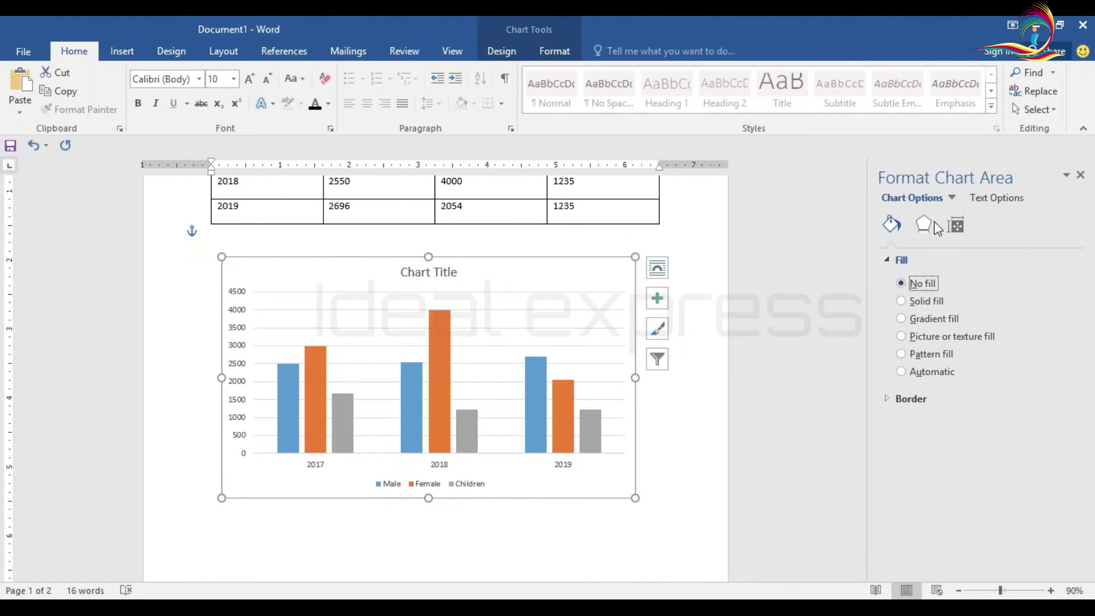
- Turn on data labels for the columns of the Population chart and deselect the chart
left_click(952, 198)
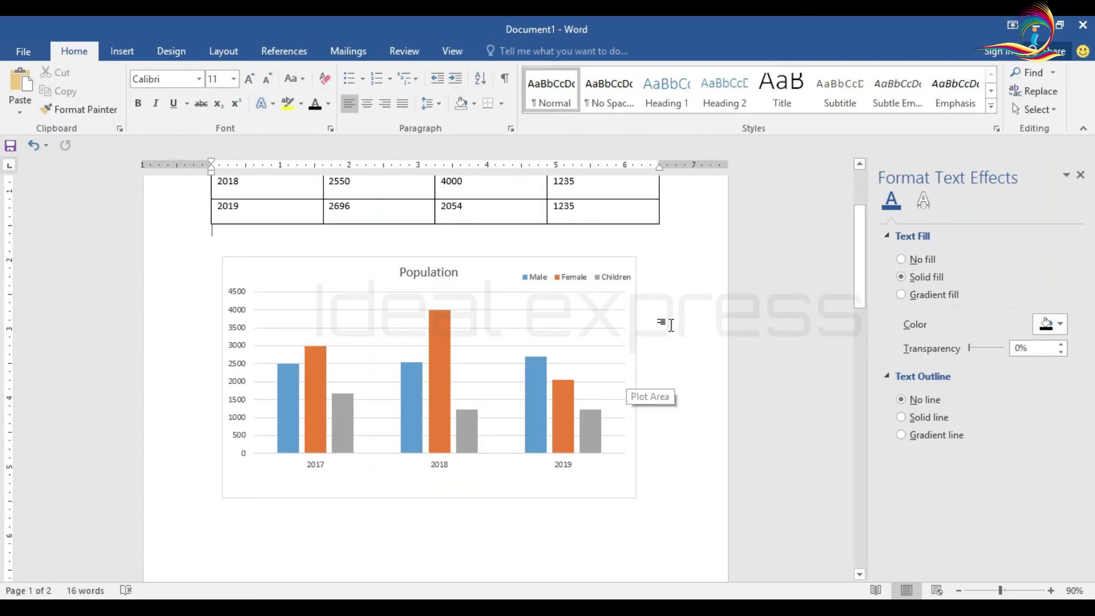
left_click(628, 335)
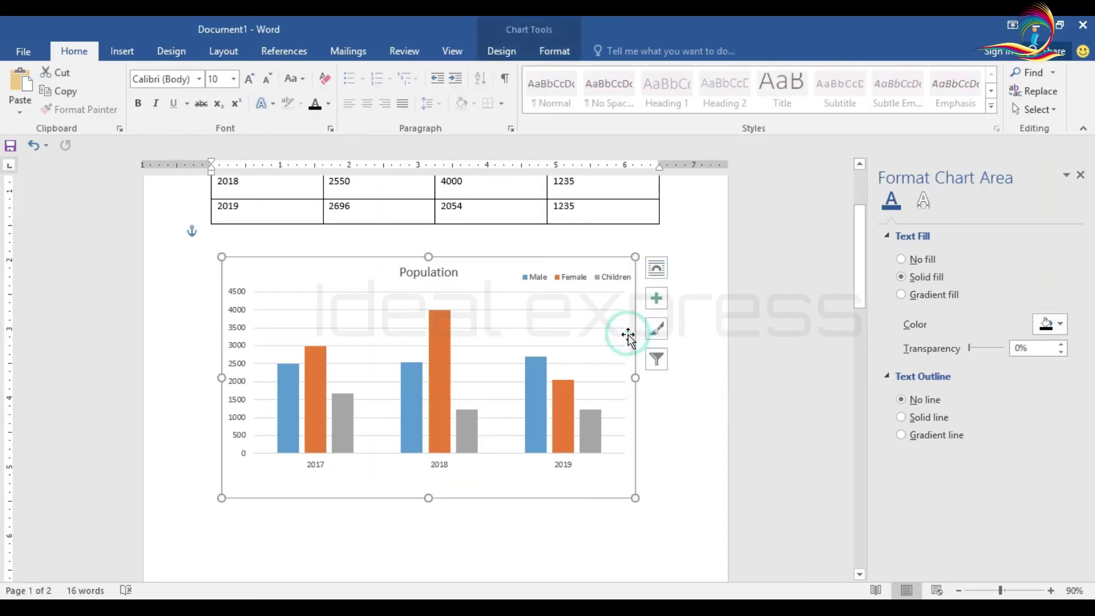
left_click(666, 302)
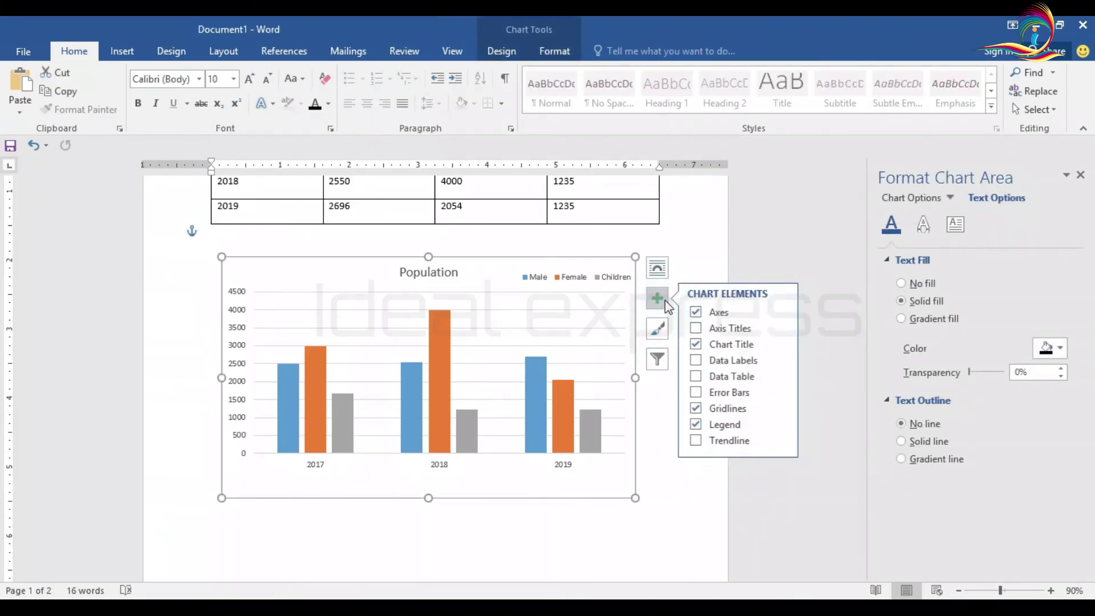
left_click(696, 361)
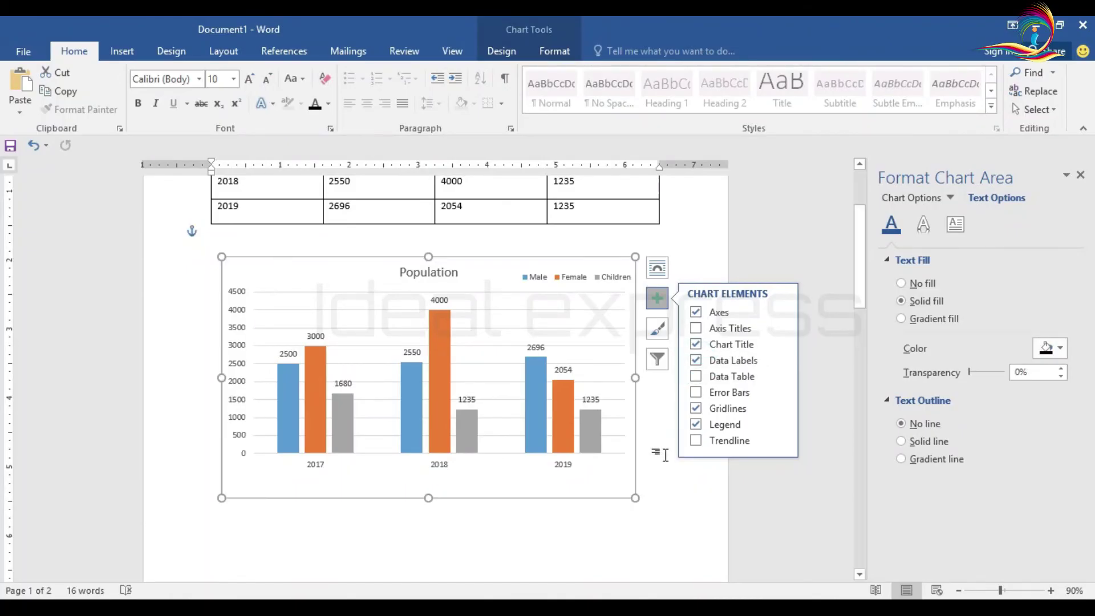
left_click(657, 498)
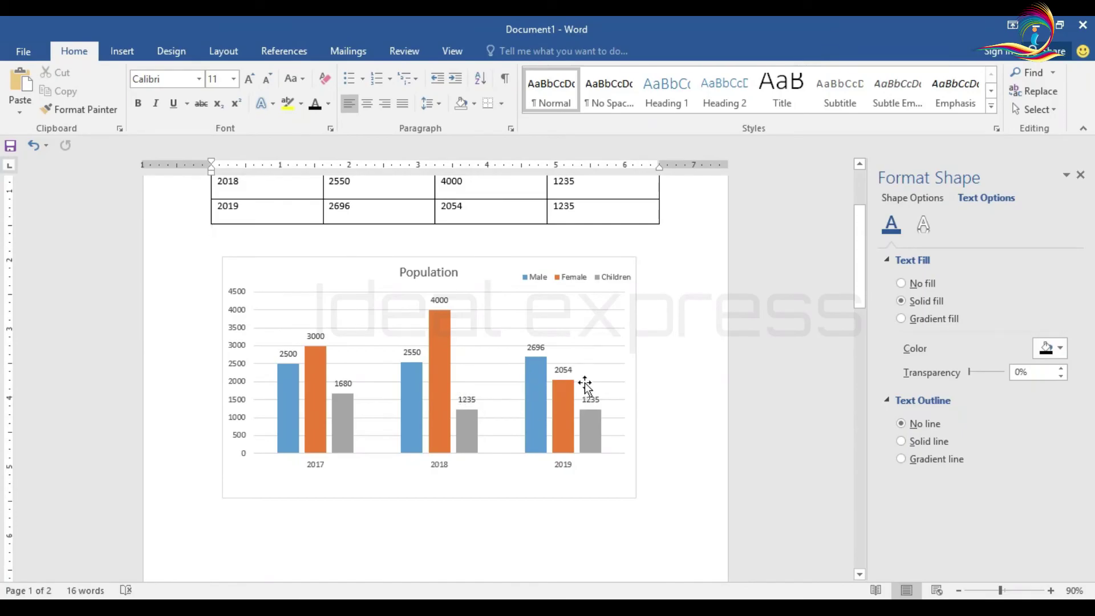
- Open the page border settings from the layout options of the document's page setup
scroll(669, 401, "down", 5)
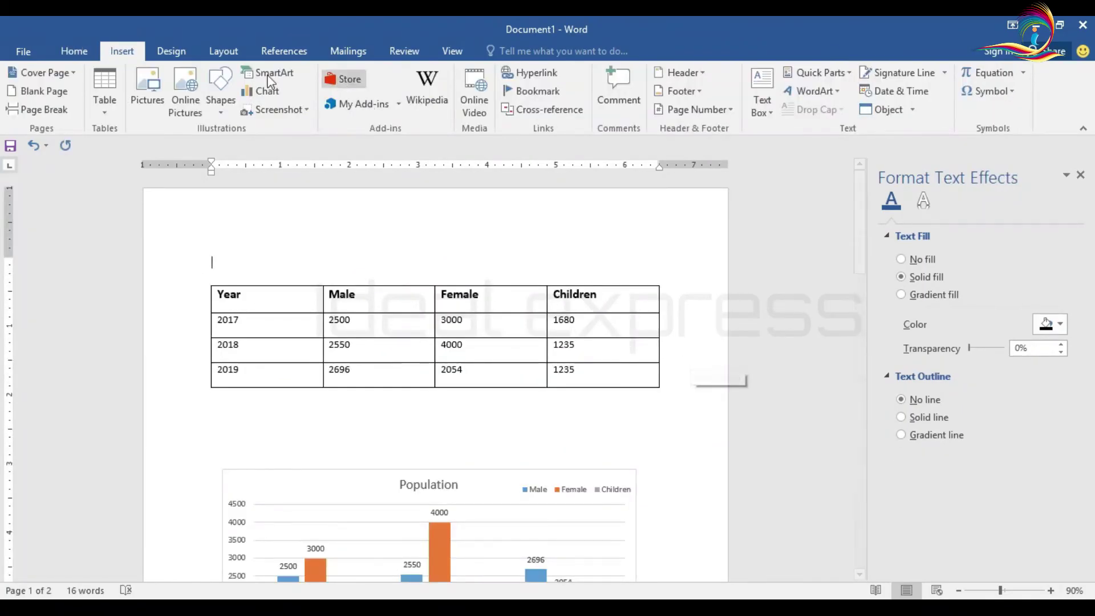
left_click(220, 49)
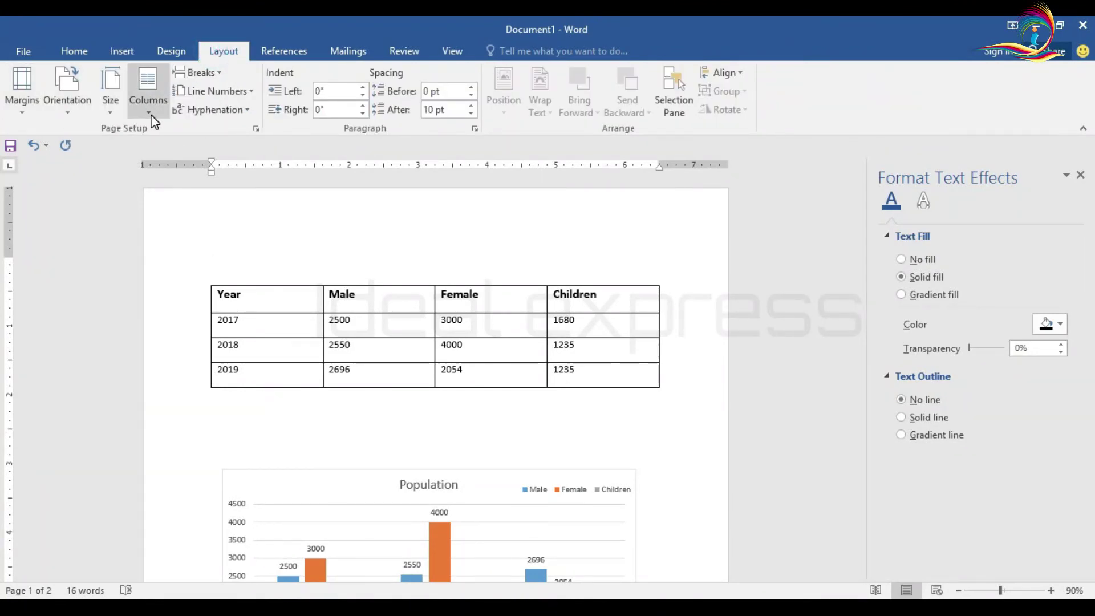
left_click(109, 115)
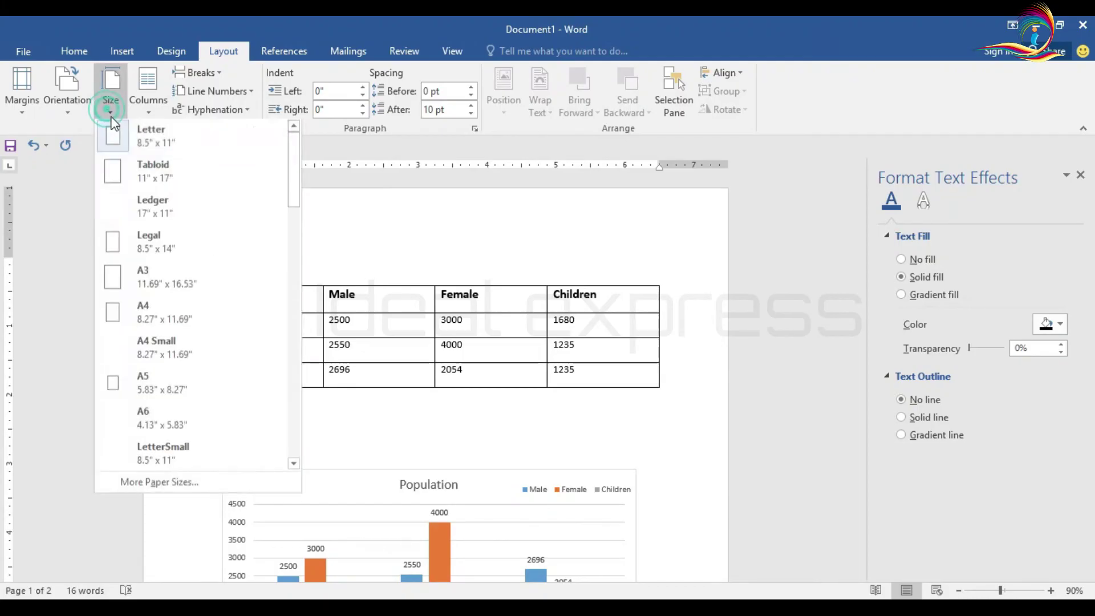
left_click(160, 484)
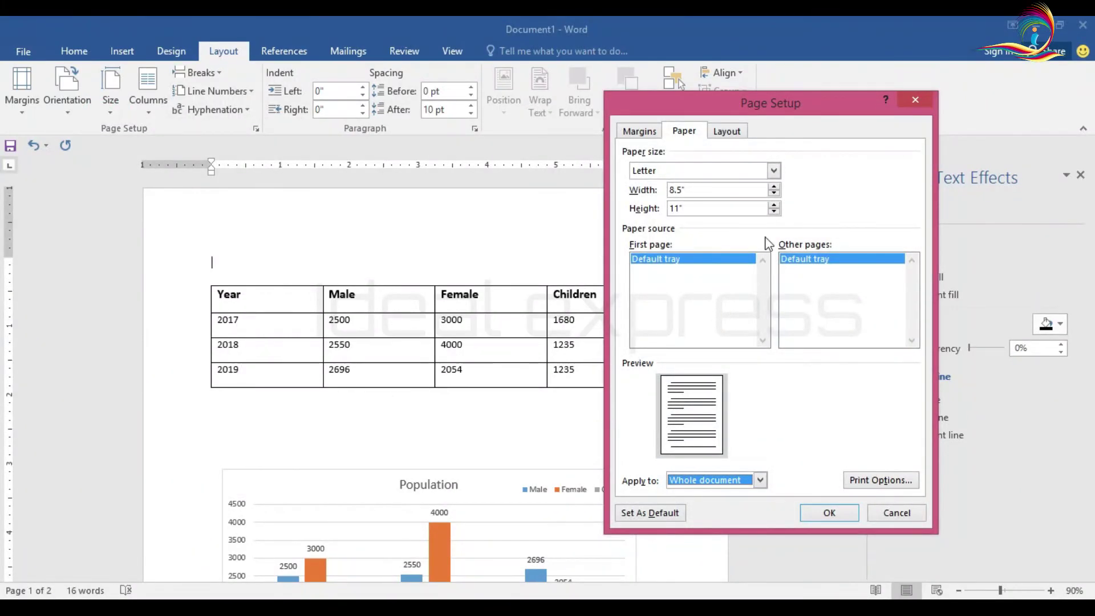
left_click(727, 131)
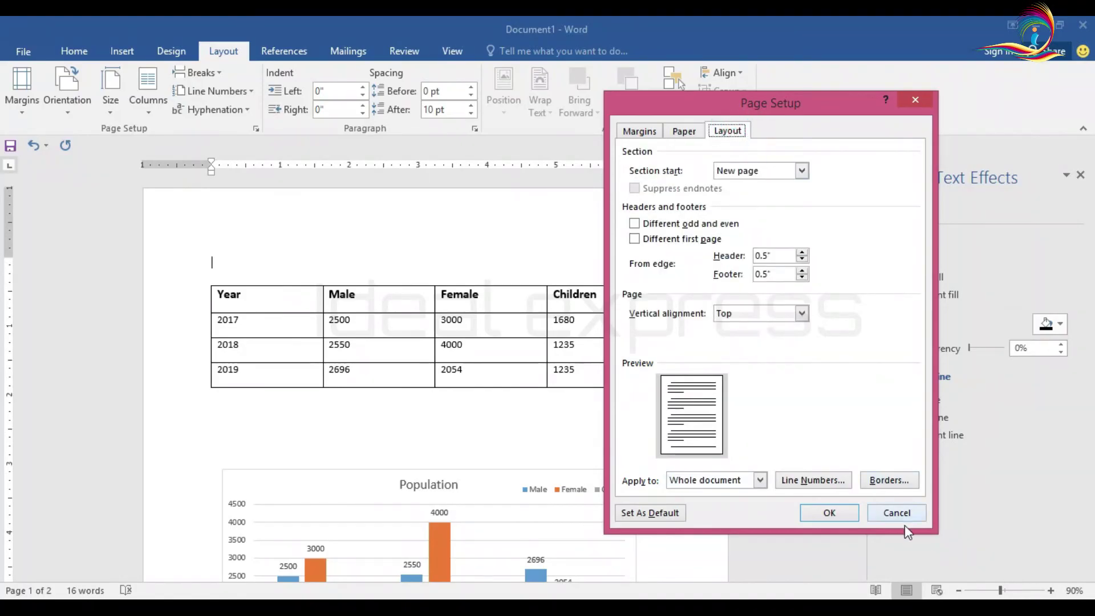
left_click(900, 483)
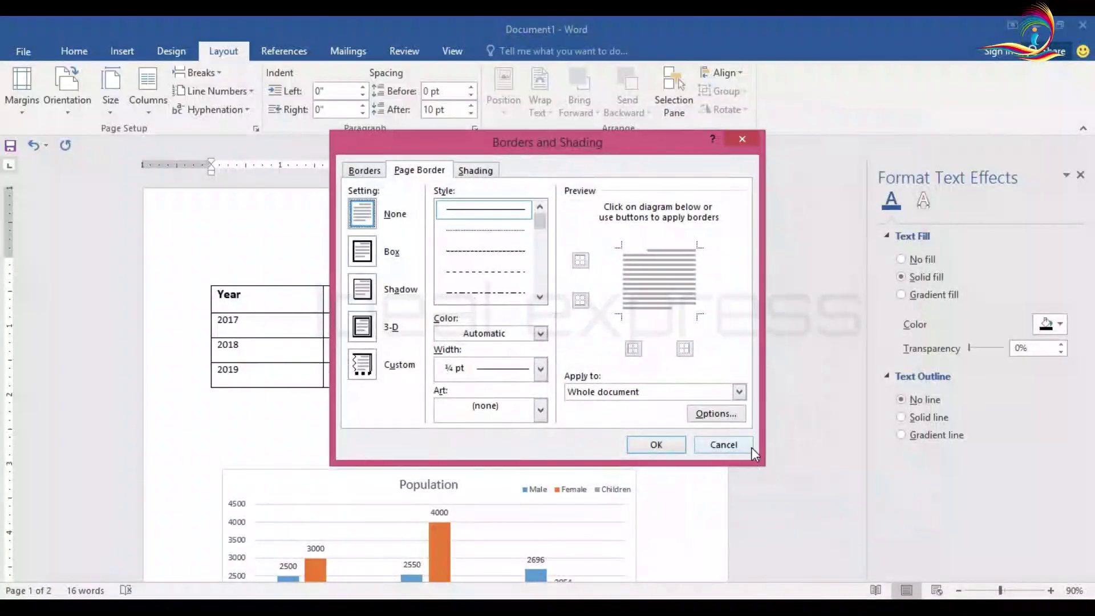
- Choose a Box page border with the 3 pt thick-and-thin double line style
left_click(376, 261)
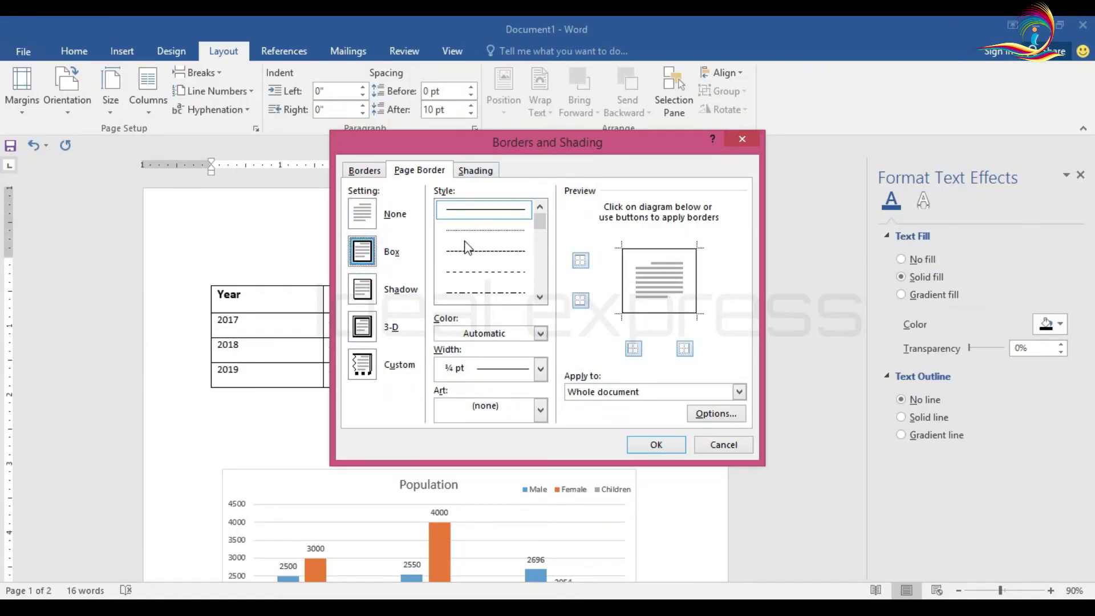
left_click(539, 297)
left_click(540, 297)
left_click(540, 297)
left_click(540, 298)
left_click(540, 297)
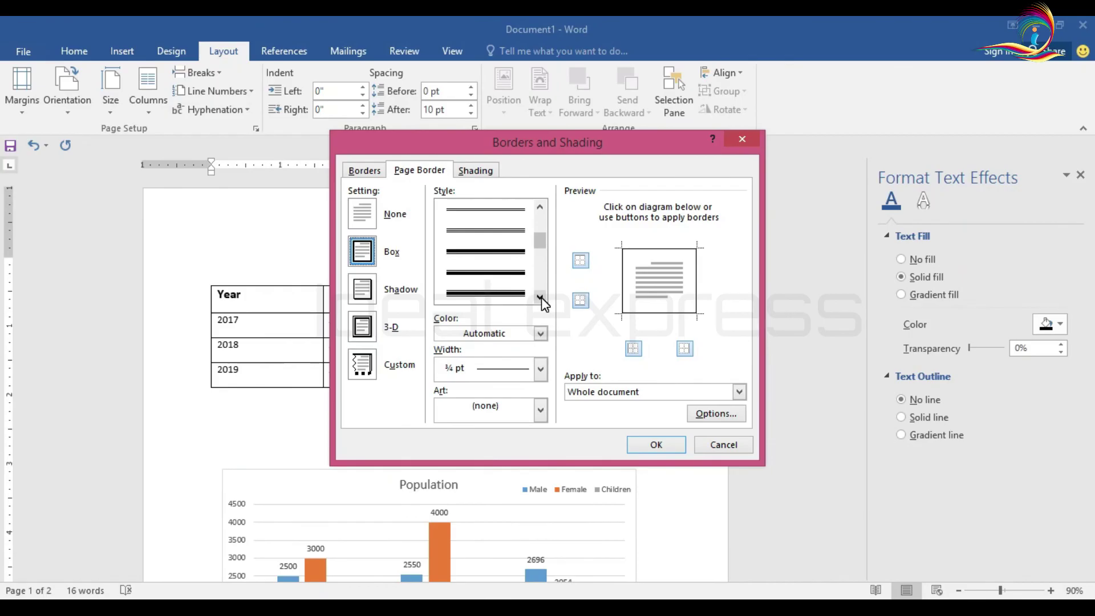
left_click(494, 251)
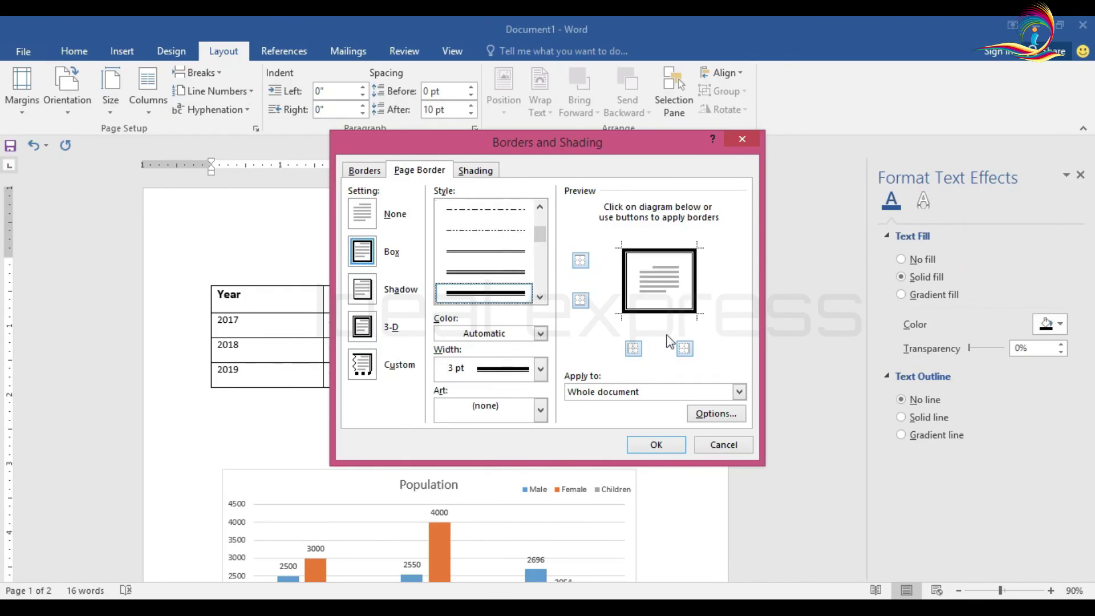
- Keep the border measured from Edge of page with 24 pt margins, and apply it to the whole document
left_click(705, 415)
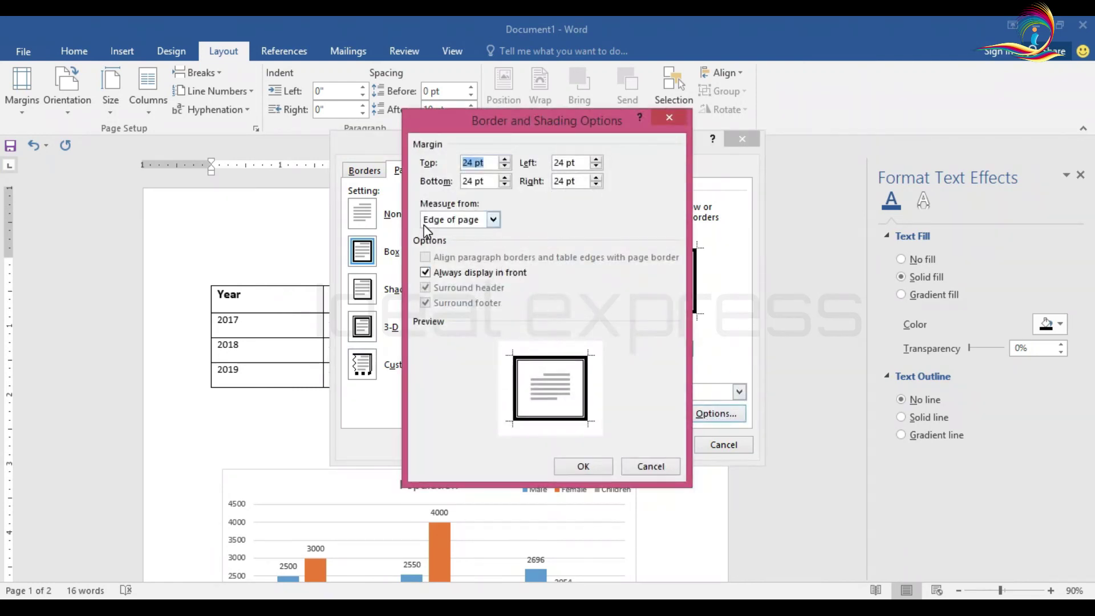
left_click(493, 221)
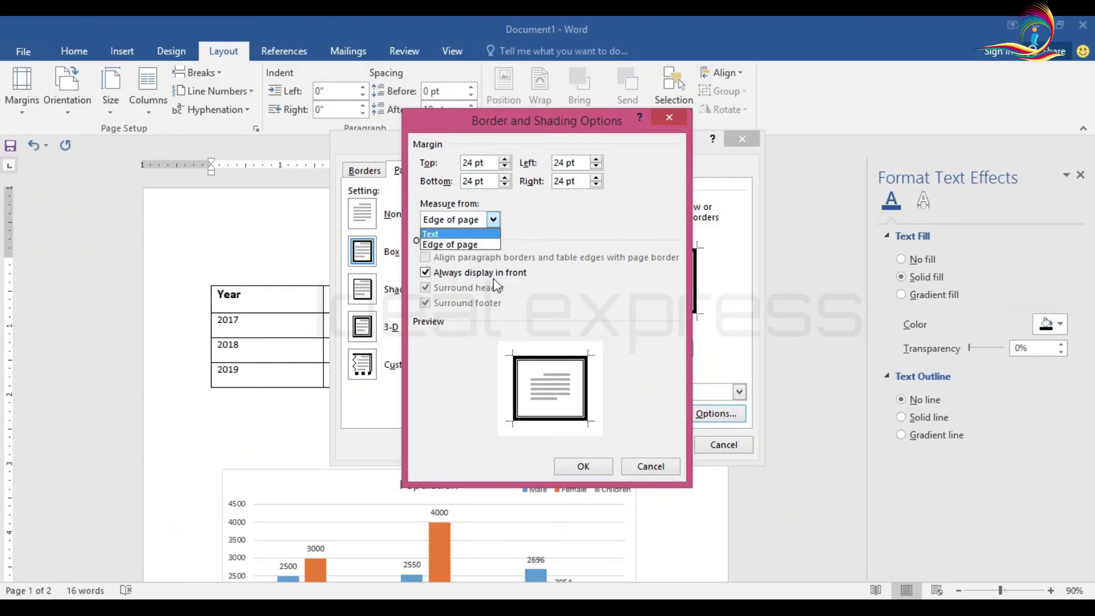
left_click(583, 466)
left_click(657, 444)
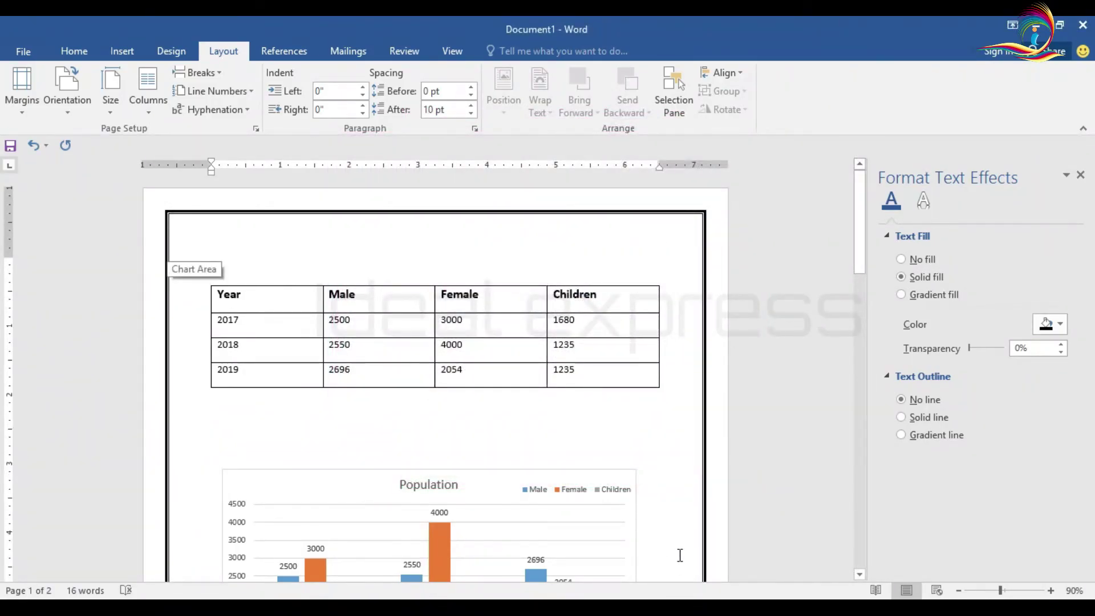
- Change the page border options so the border is measured from Text, and apply it to the whole document
left_click(22, 94)
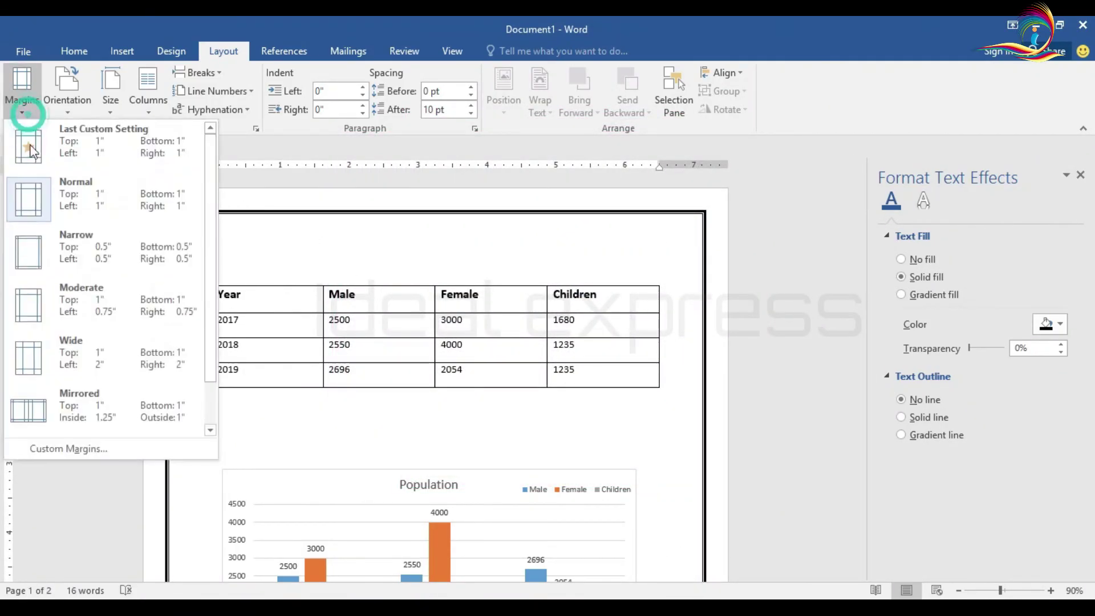
left_click(42, 448)
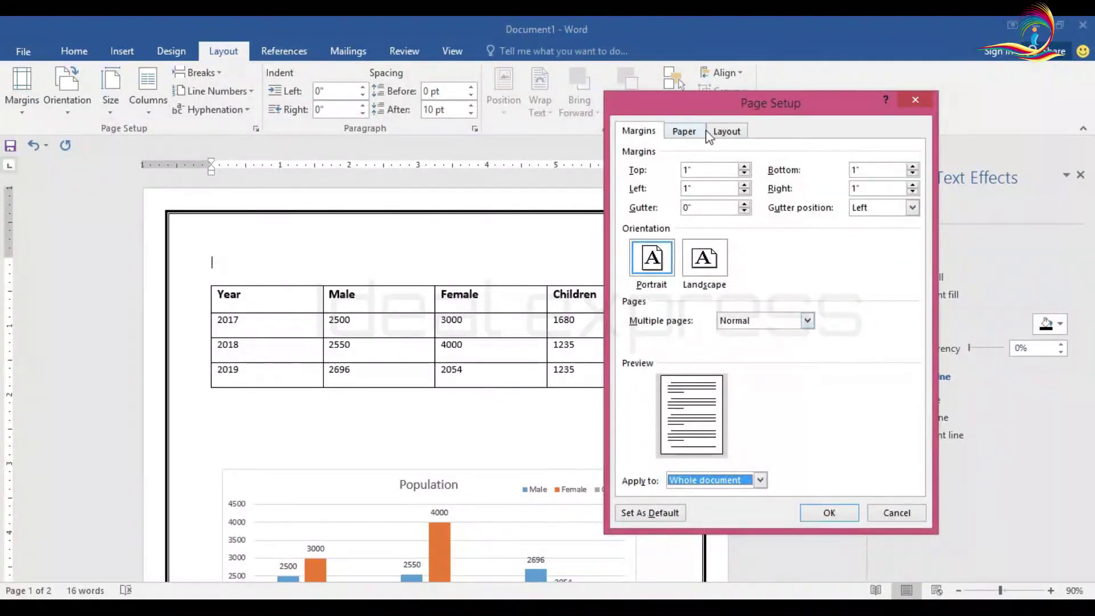
left_click(725, 132)
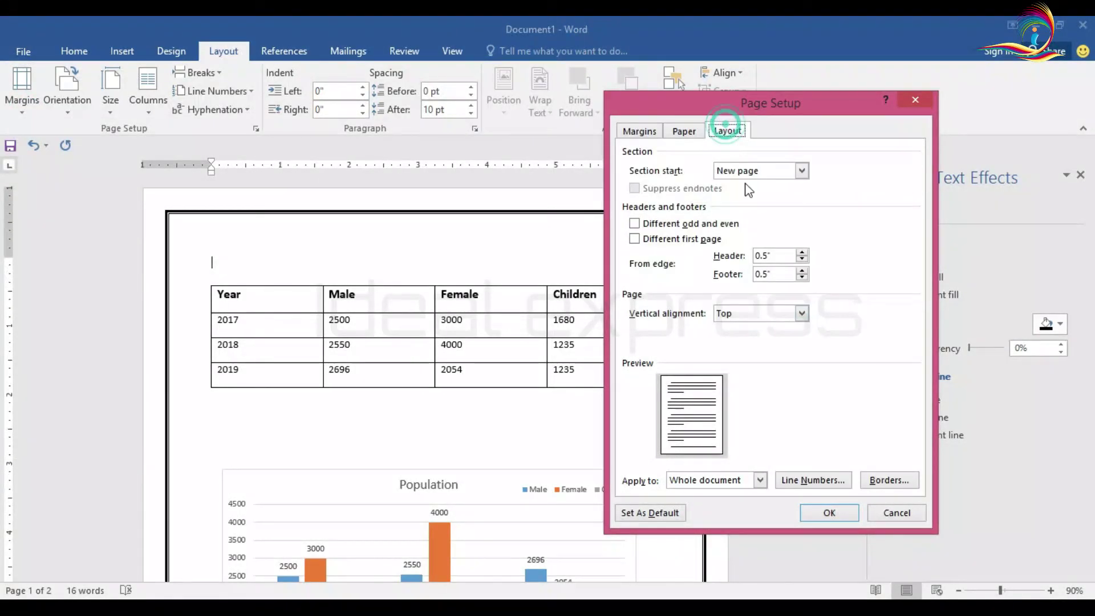
left_click(891, 481)
left_click(724, 418)
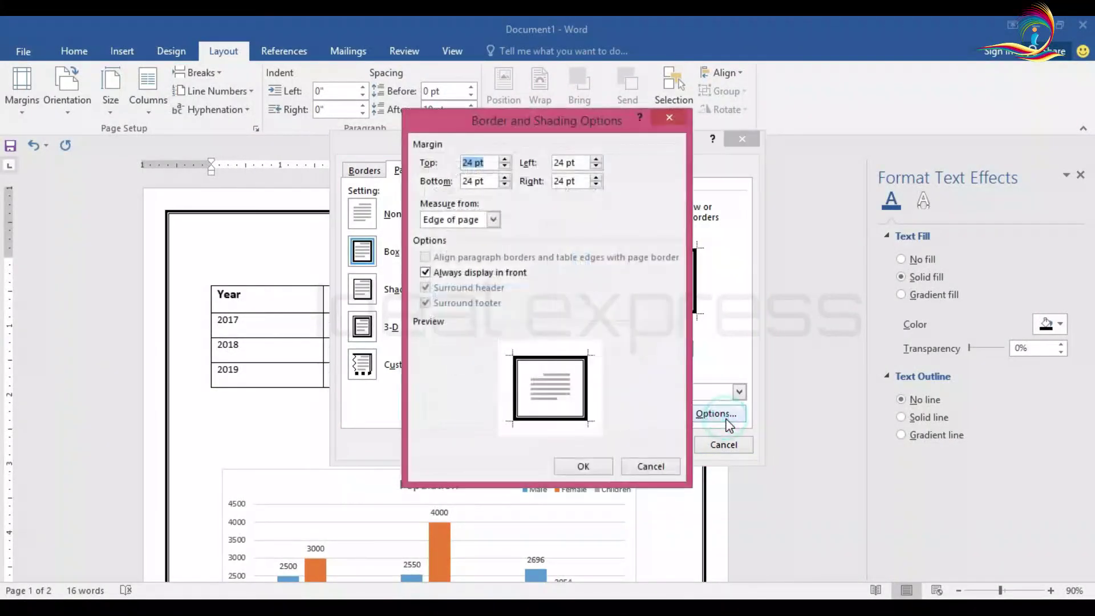
left_click(493, 220)
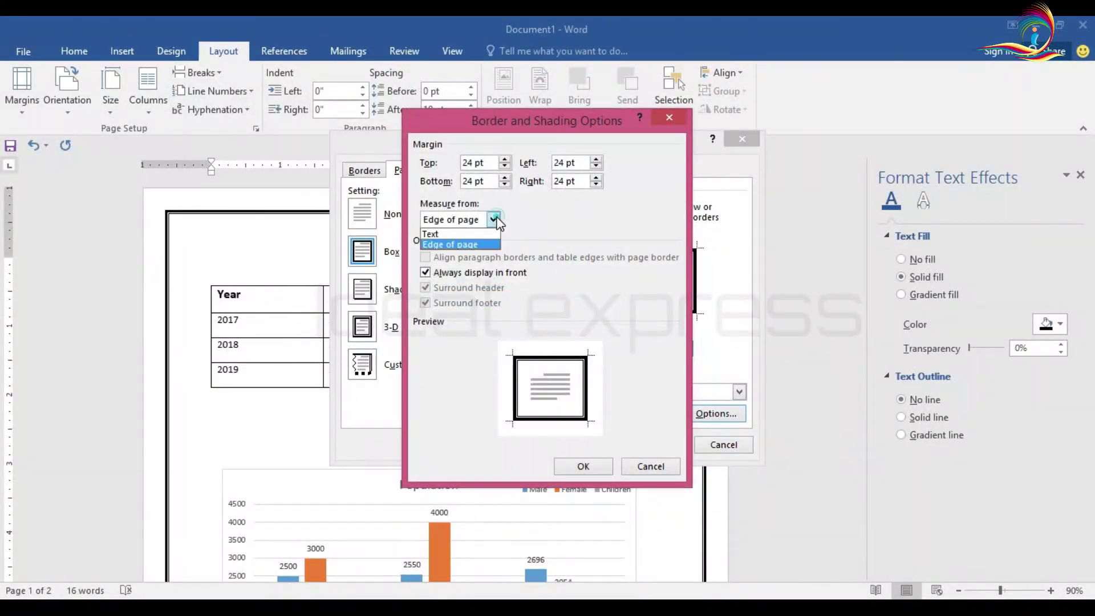
left_click(462, 233)
left_click(582, 467)
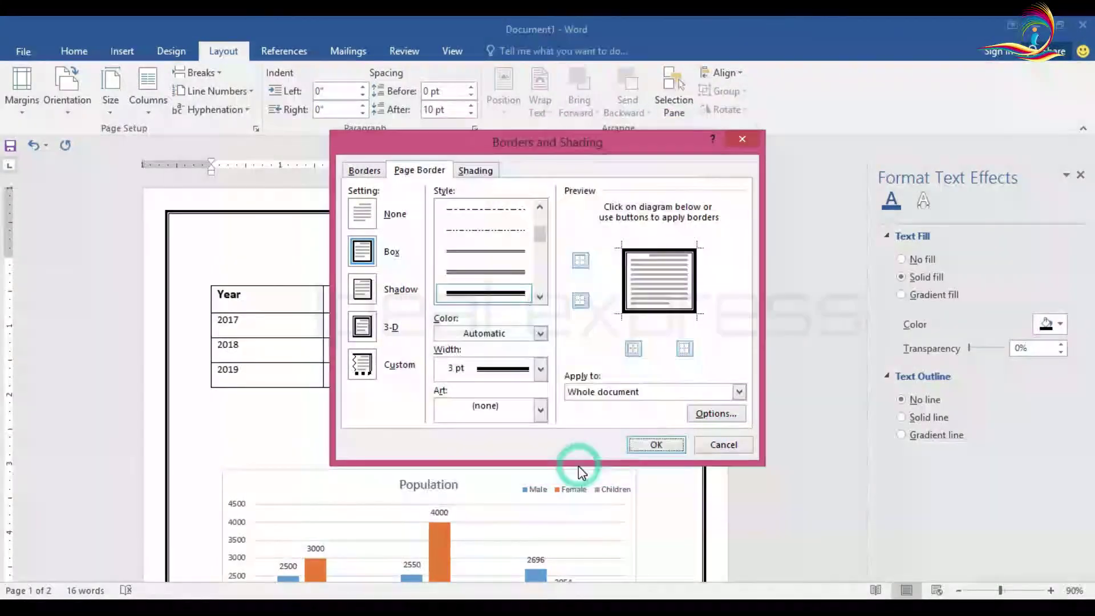
left_click(651, 451)
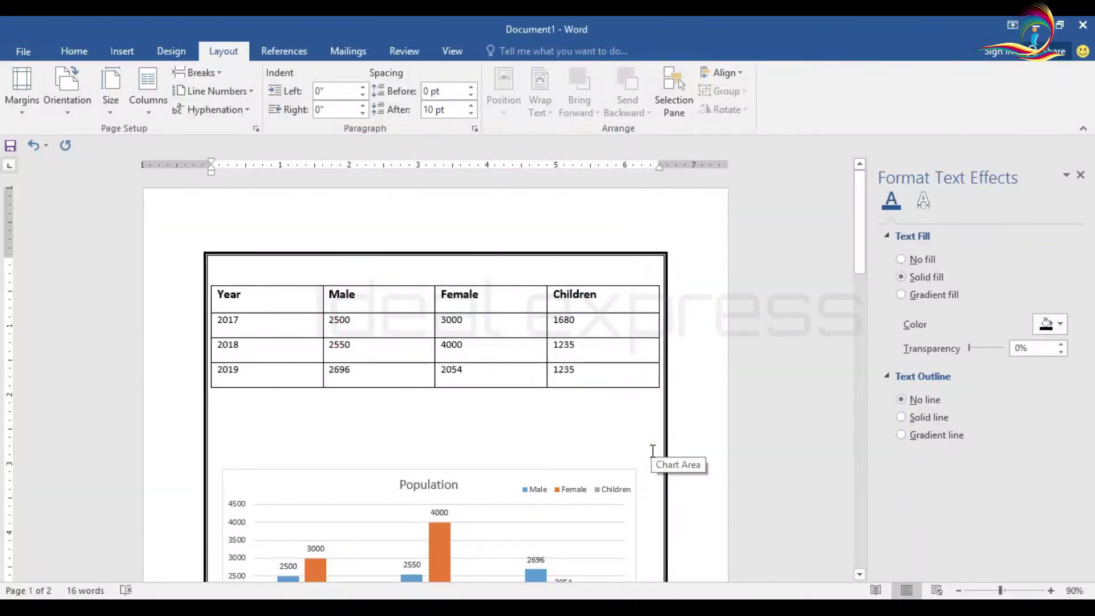
- Review both pages to check how the border sits around the table and the charts
scroll(654, 450, "down", 10)
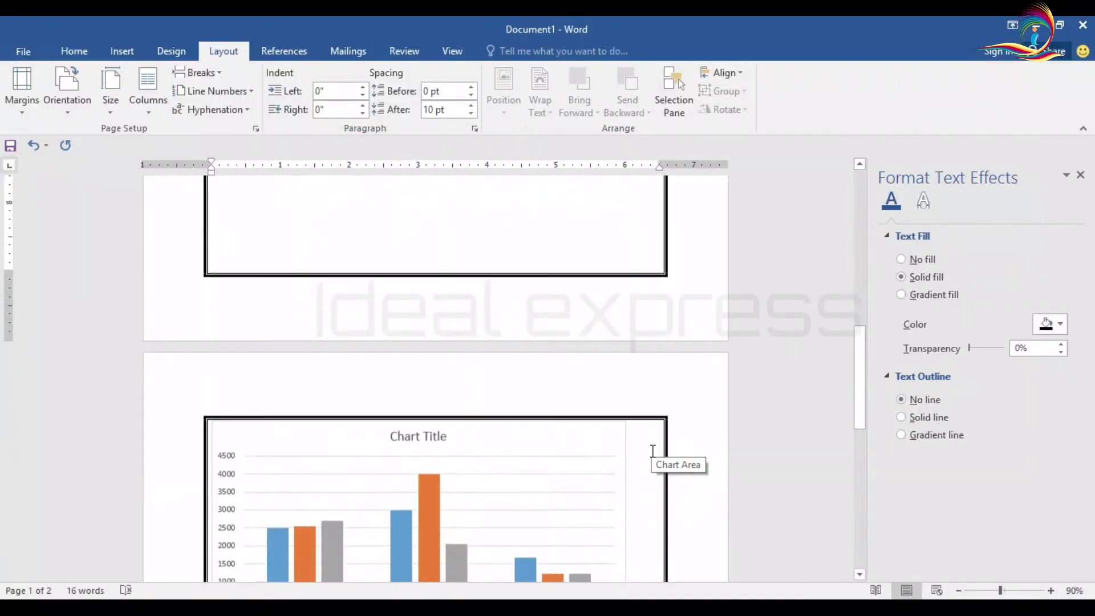
scroll(654, 451, "down", 15)
scroll(653, 450, "up", 5)
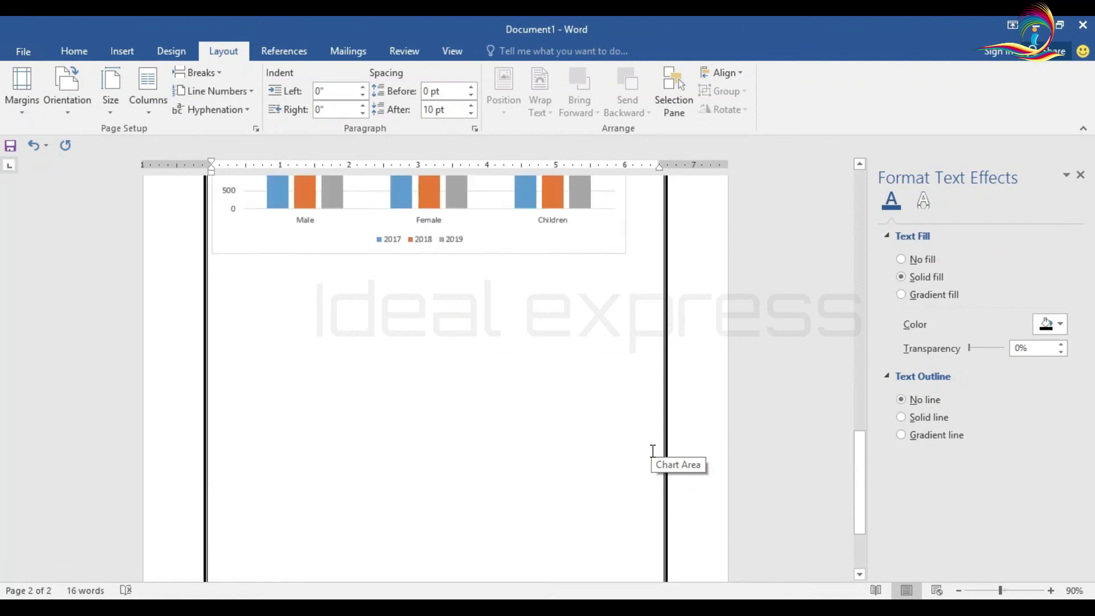
scroll(654, 451, "up", 10)
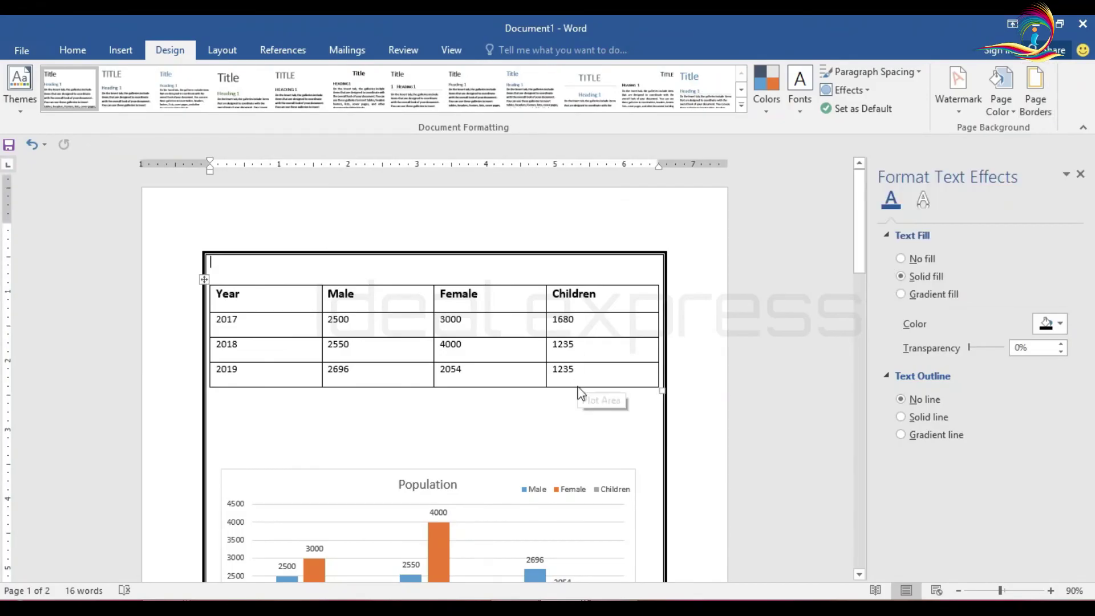
scroll(579, 387, "down", 5)
scroll(579, 386, "down", 10)
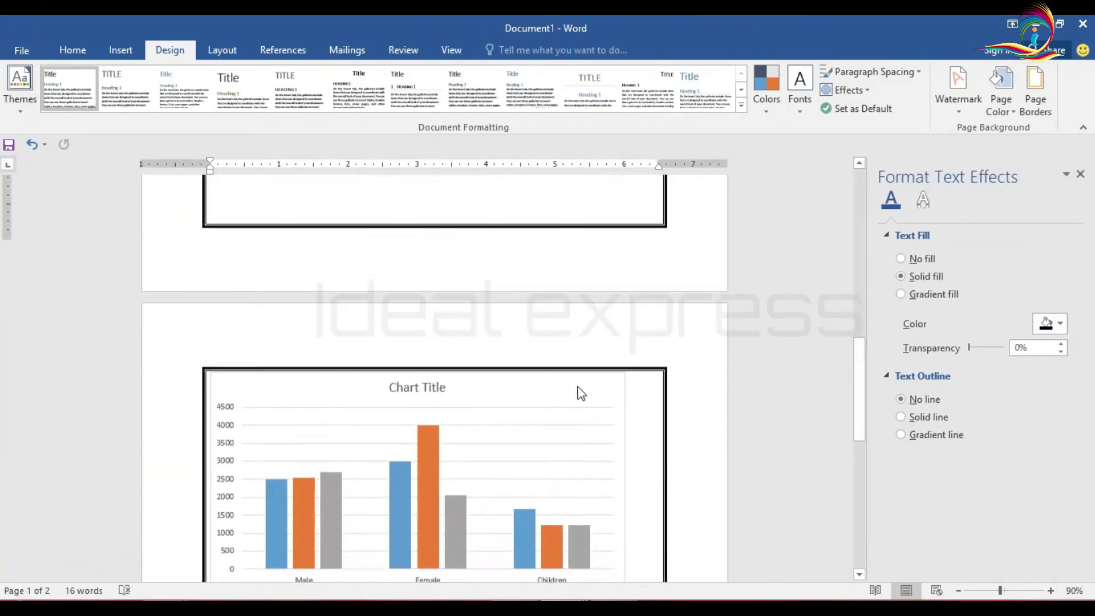
scroll(579, 387, "up", 3)
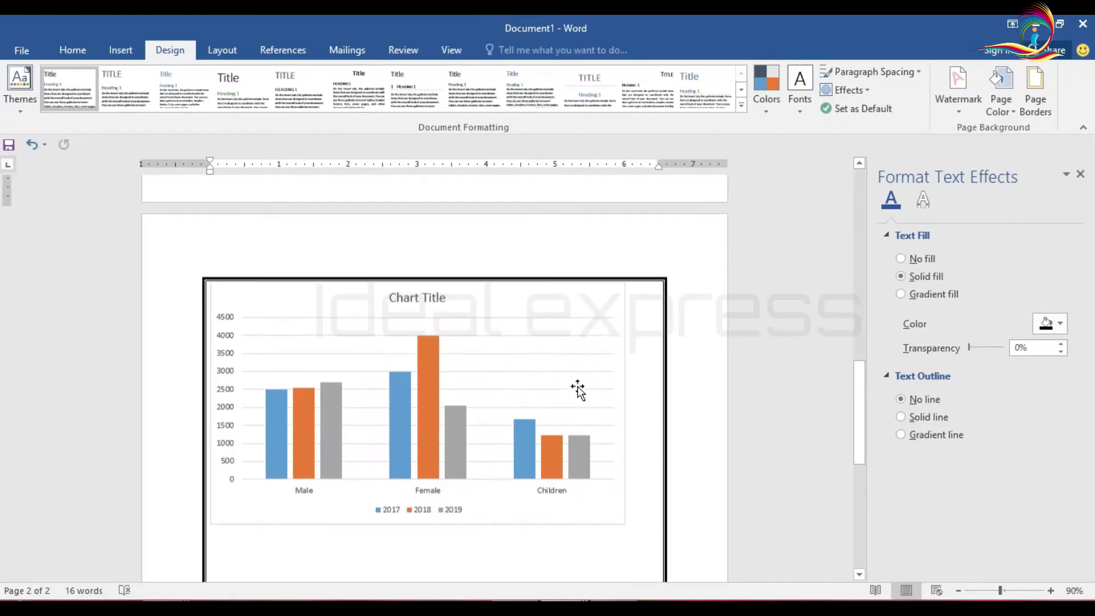
scroll(577, 388, "down", 2)
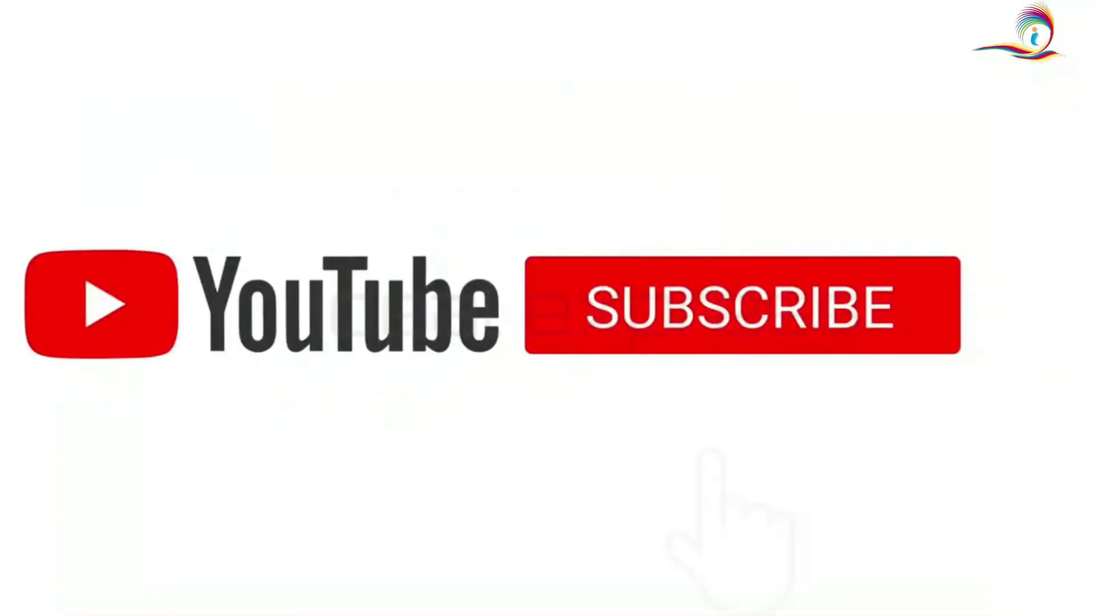